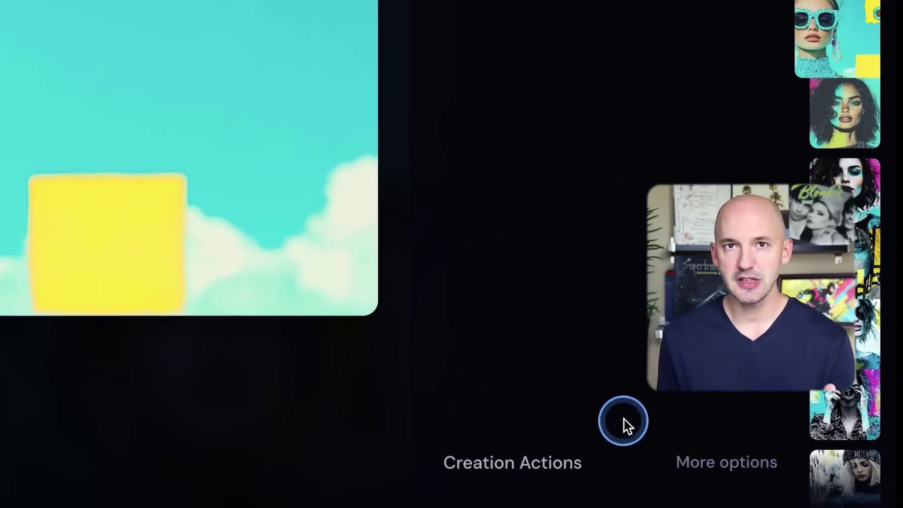
# Expand the sunglasses image's extra creation actions to show the Rerun and Editor options
pyautogui.click(697, 462)
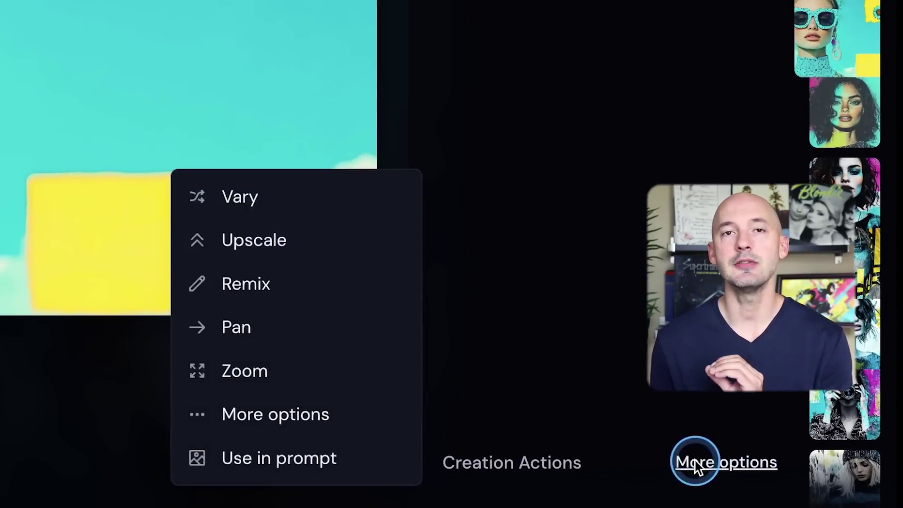
pyautogui.click(348, 411)
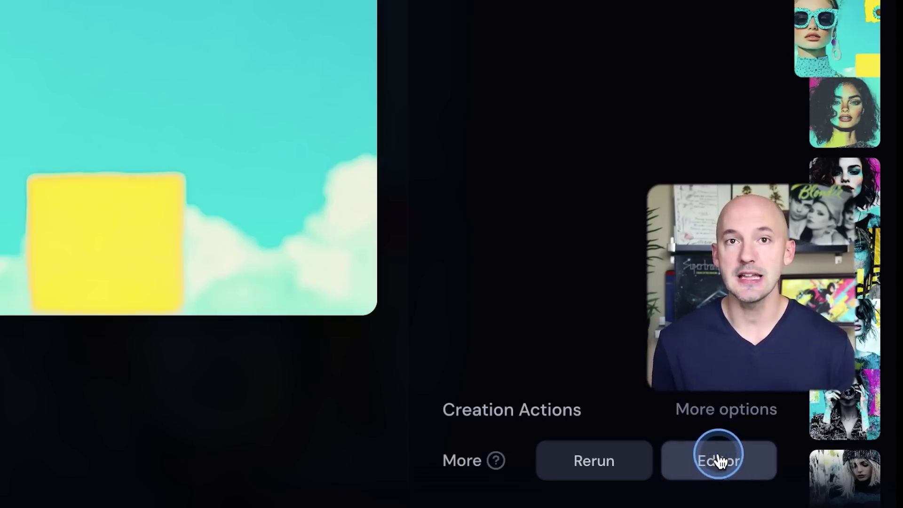
# Load the portrait into the Editor and submit a downward canvas extension
pyautogui.click(719, 461)
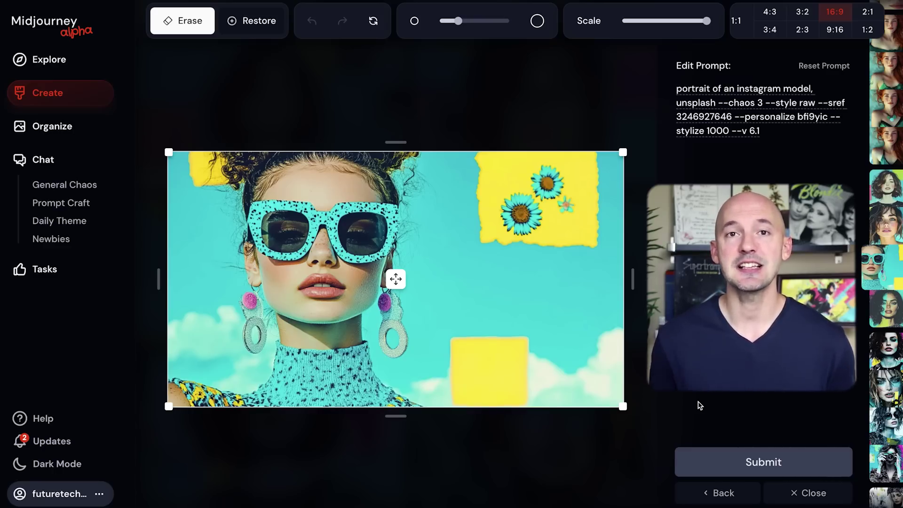
pyautogui.moveTo(396, 416); pyautogui.dragTo(383, 500)
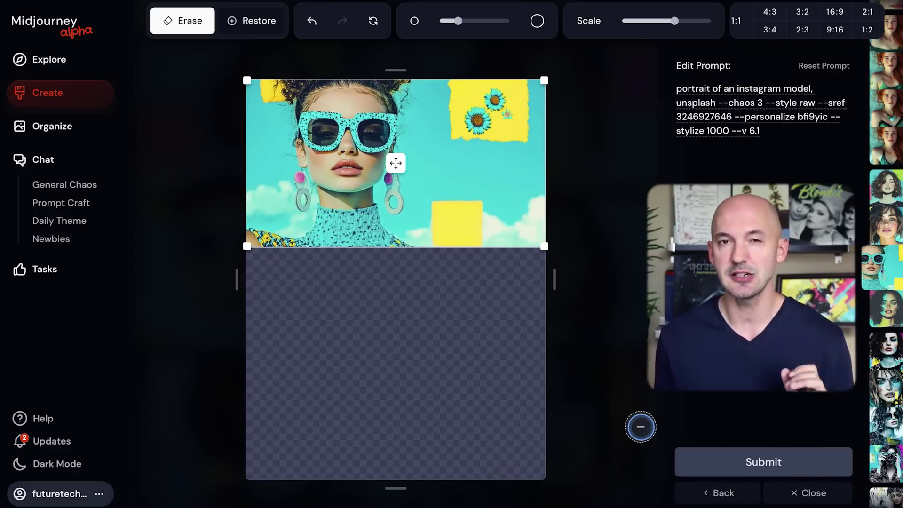
pyautogui.click(712, 450)
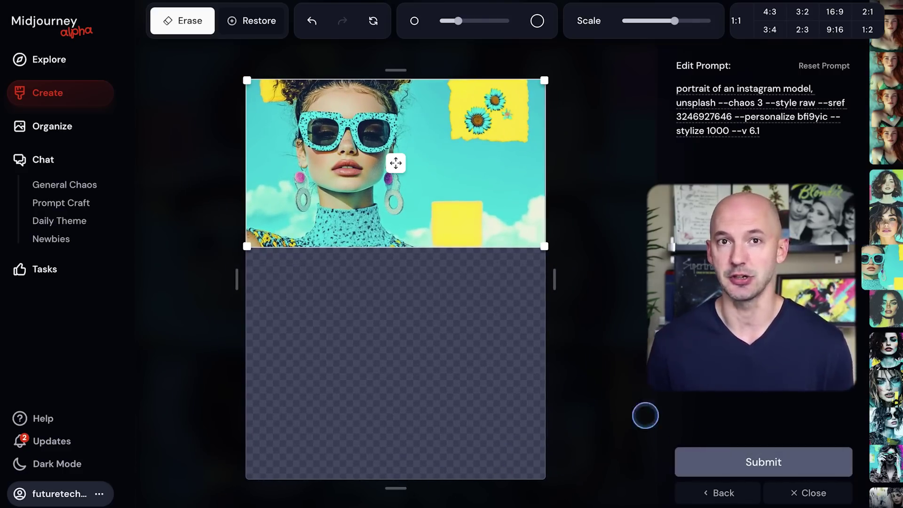
# Extend the canvas up, down and sideways, moving the portrait to the lower right
pyautogui.moveTo(403, 140); pyautogui.dragTo(411, 80)
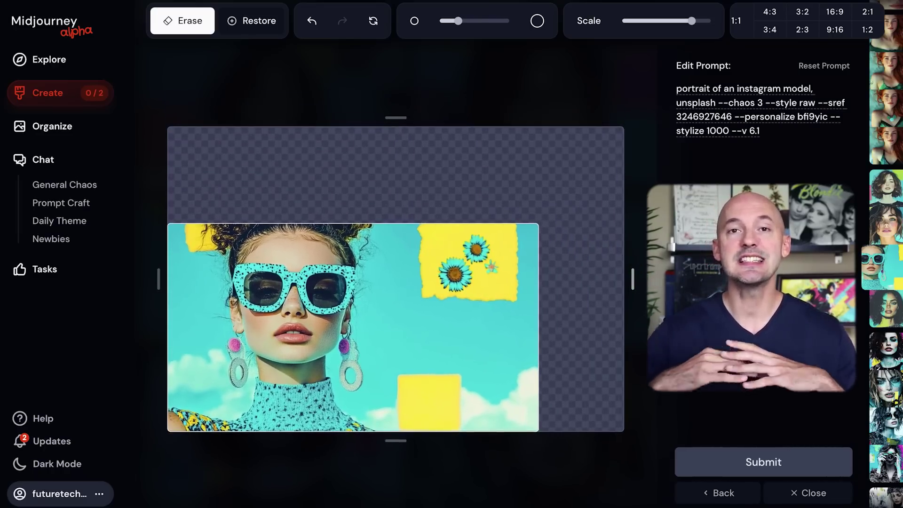
pyautogui.moveTo(393, 440); pyautogui.dragTo(390, 503)
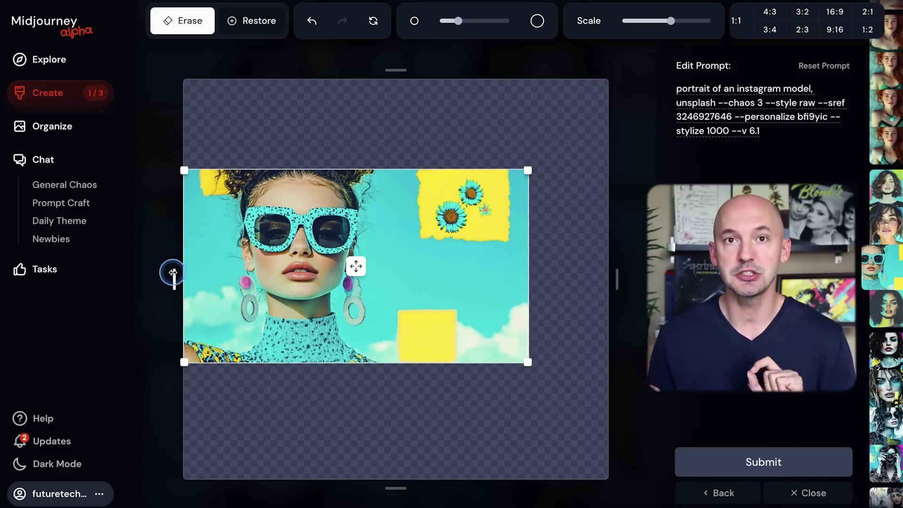
pyautogui.moveTo(174, 272); pyautogui.dragTo(118, 272)
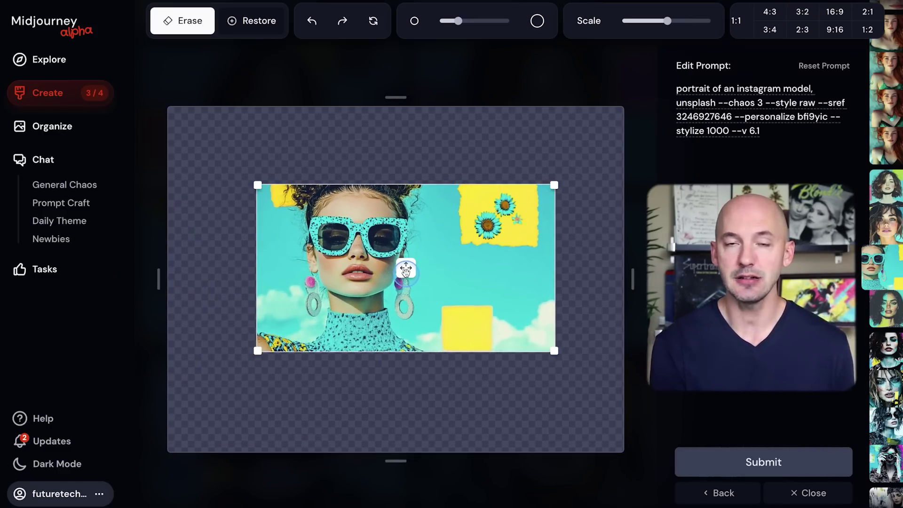
pyautogui.moveTo(406, 269); pyautogui.dragTo(474, 368)
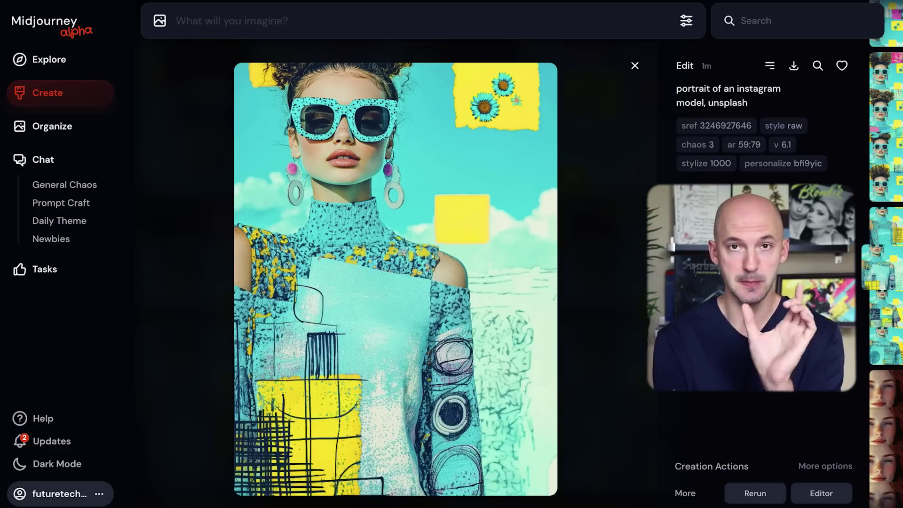
pyautogui.press('Up')
pyautogui.press('Up')
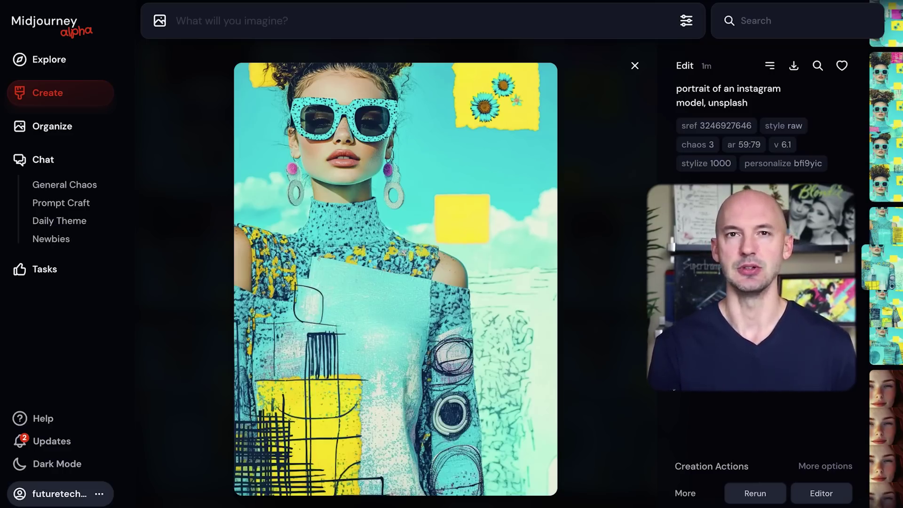
pyautogui.press('Up')
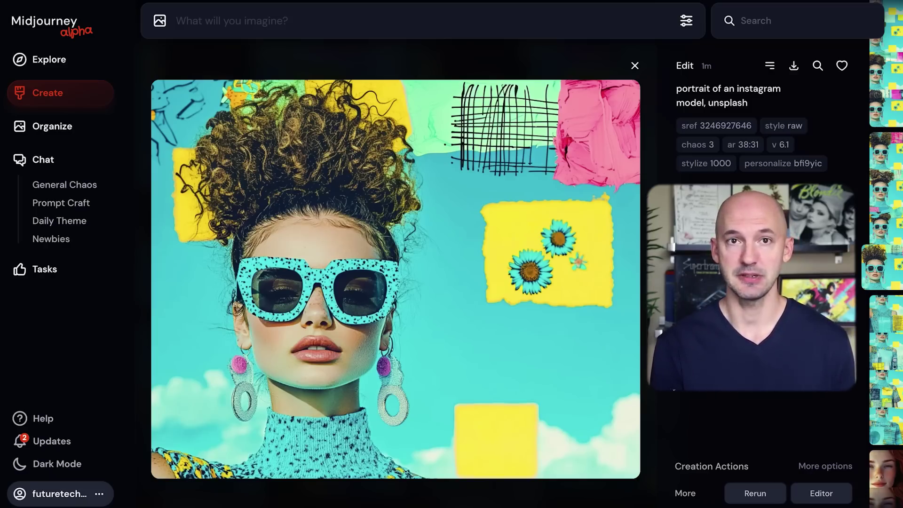
pyautogui.press('Up')
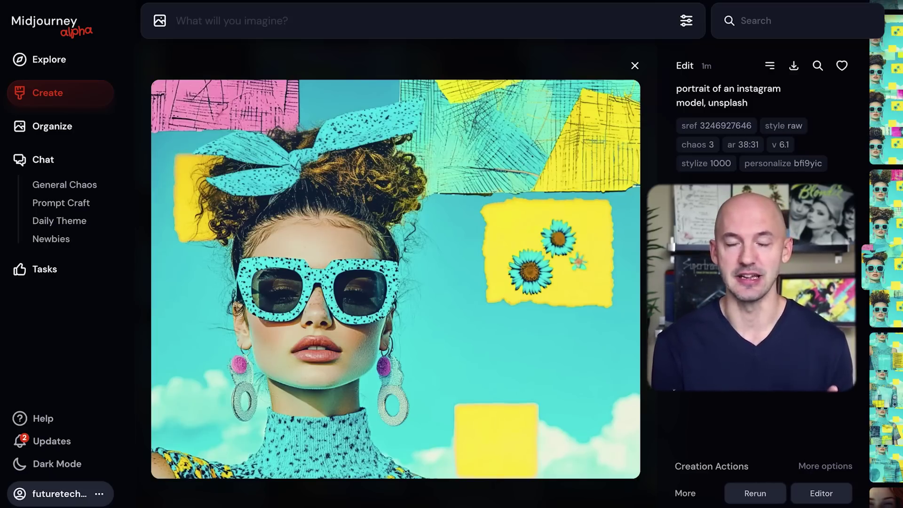
pyautogui.press('Up')
pyautogui.press('Up')
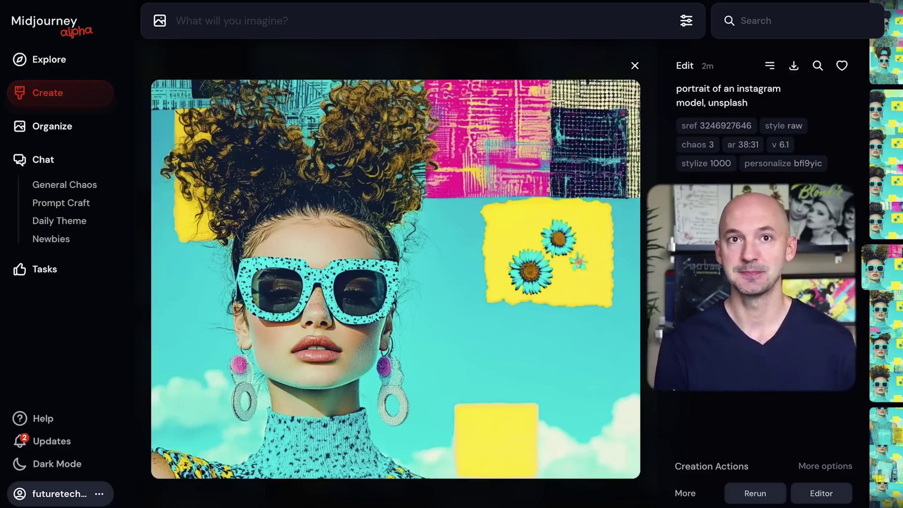
pyautogui.press('Down')
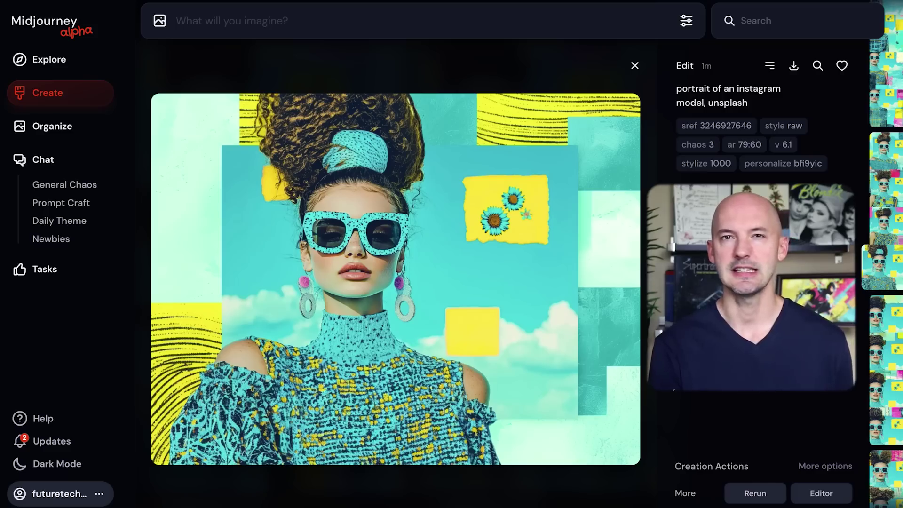
pyautogui.press('Up')
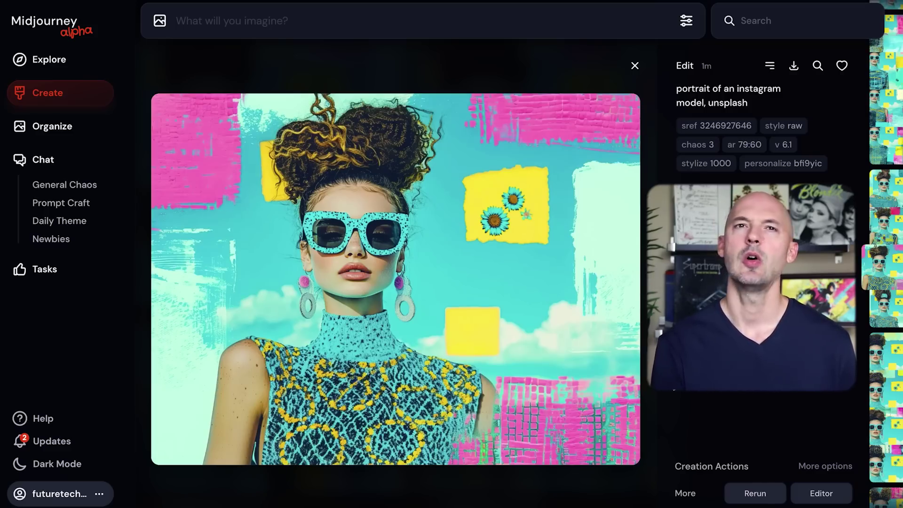
pyautogui.press('Up')
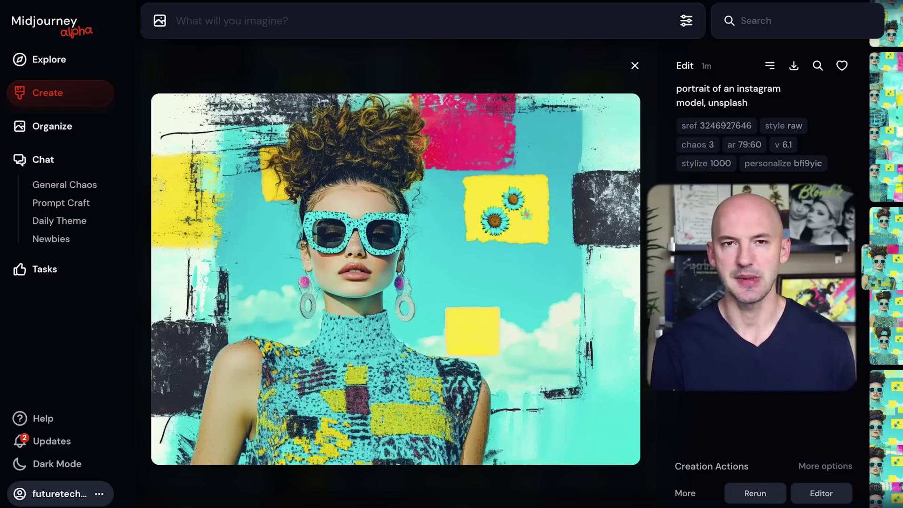
pyautogui.press('Up')
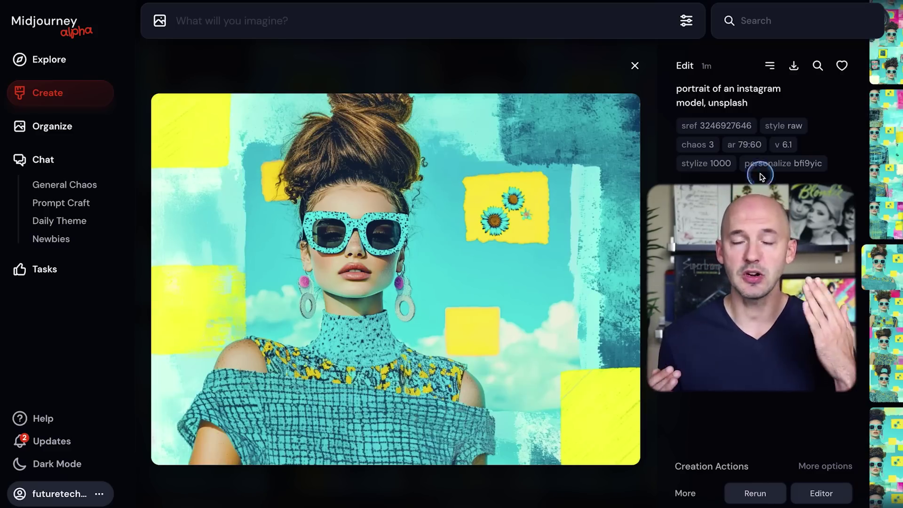
pyautogui.moveTo(745, 123); pyautogui.dragTo(739, 125)
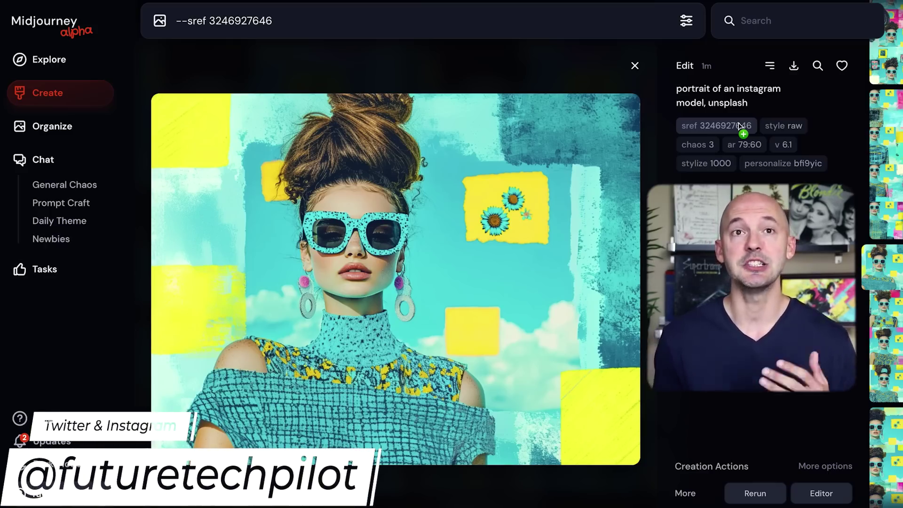
# Flip through more collage portraits, past the camera collage, to the 3:2 pink-and-teal version
pyautogui.press('Down')
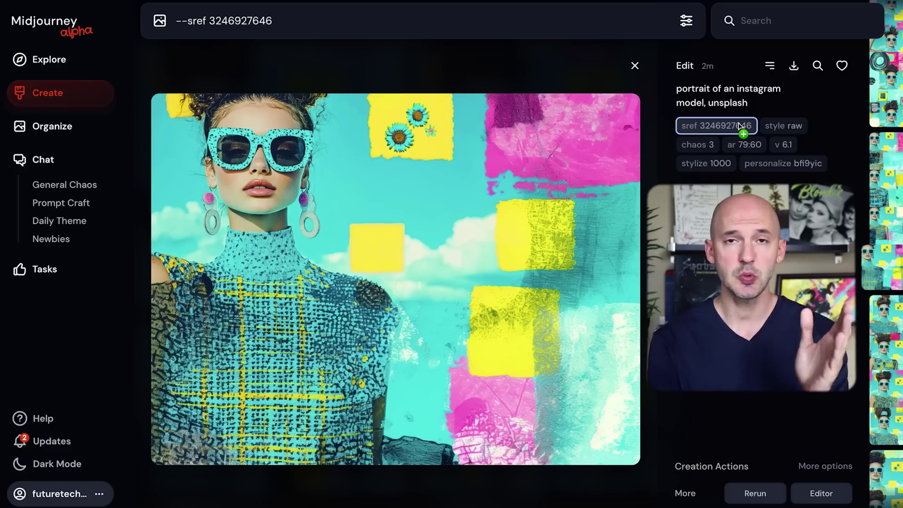
pyautogui.press('Down')
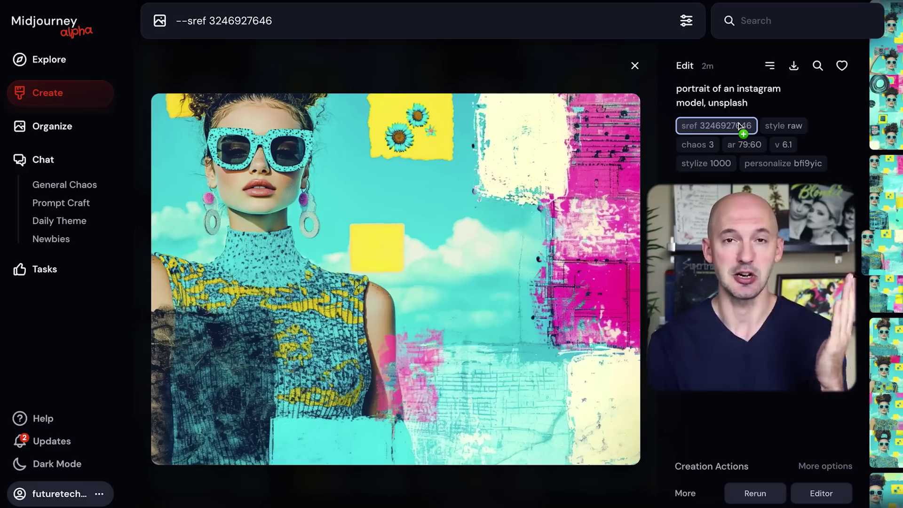
pyautogui.press('Down')
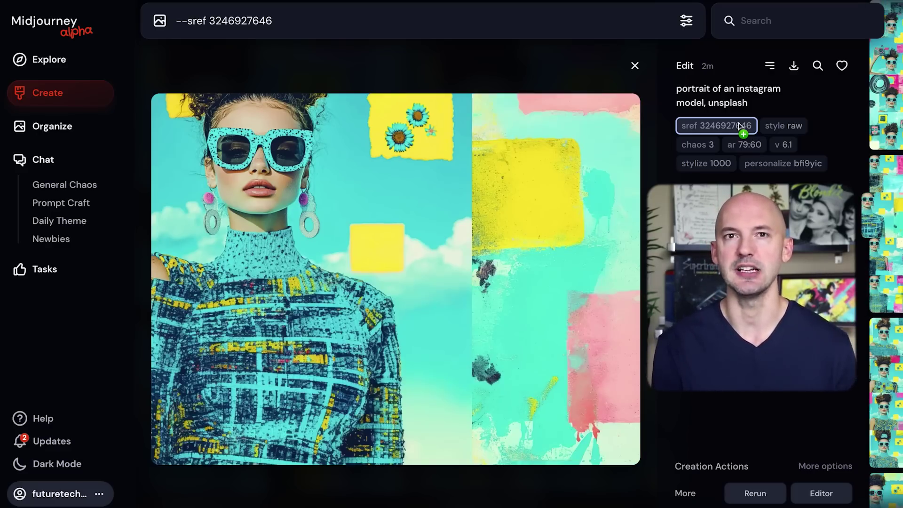
pyautogui.press('Down')
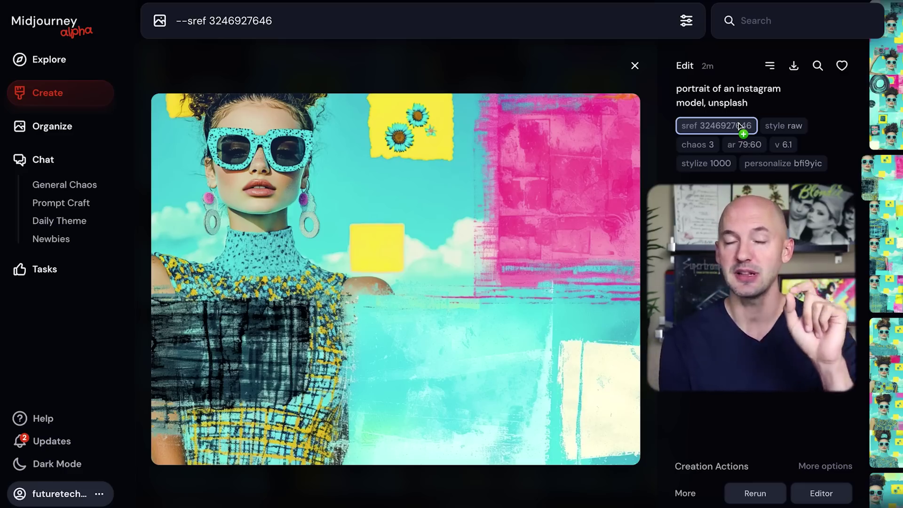
pyautogui.press('Down')
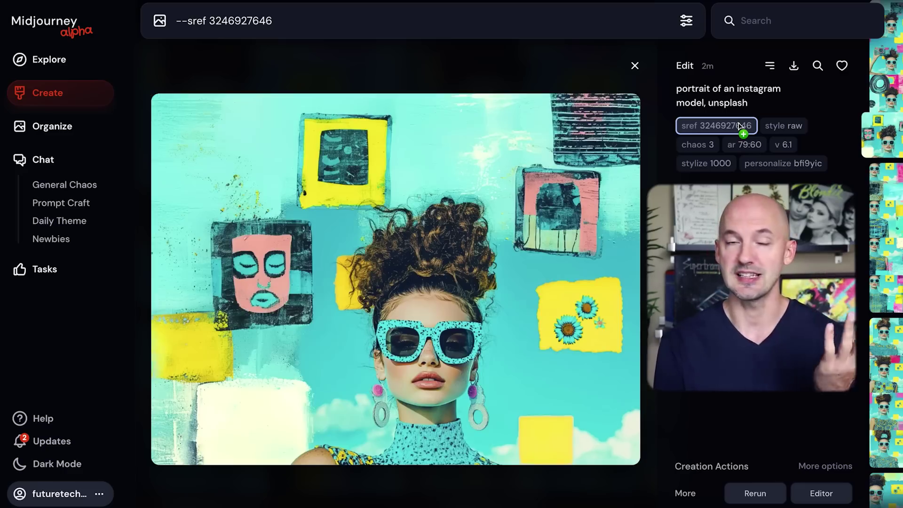
pyautogui.press('Up')
pyautogui.press('Up')
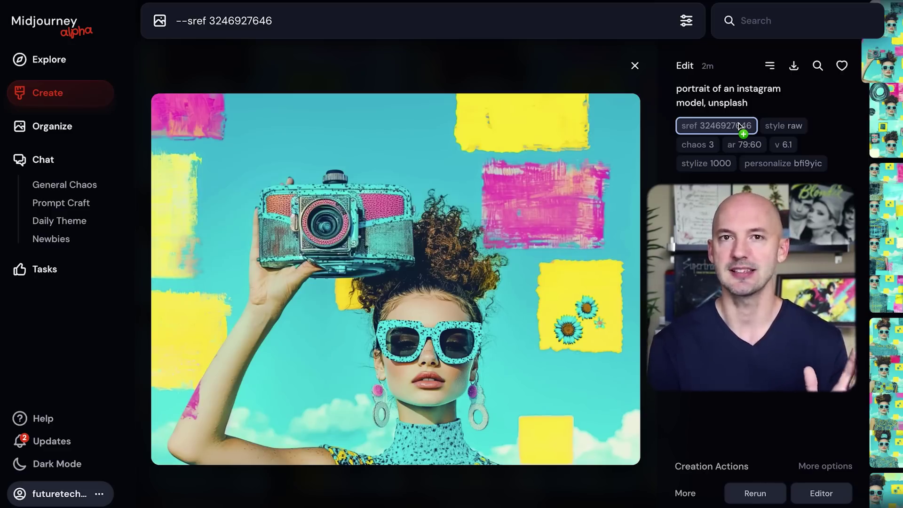
pyautogui.press('Right')
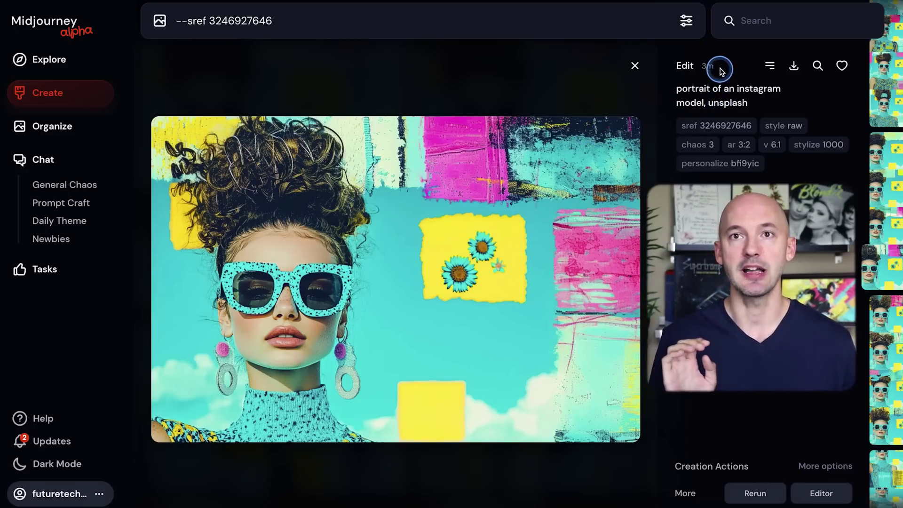
# Load the original 16:9 sunglasses portrait into the Editor with its framing reset
pyautogui.moveTo(681, 67)
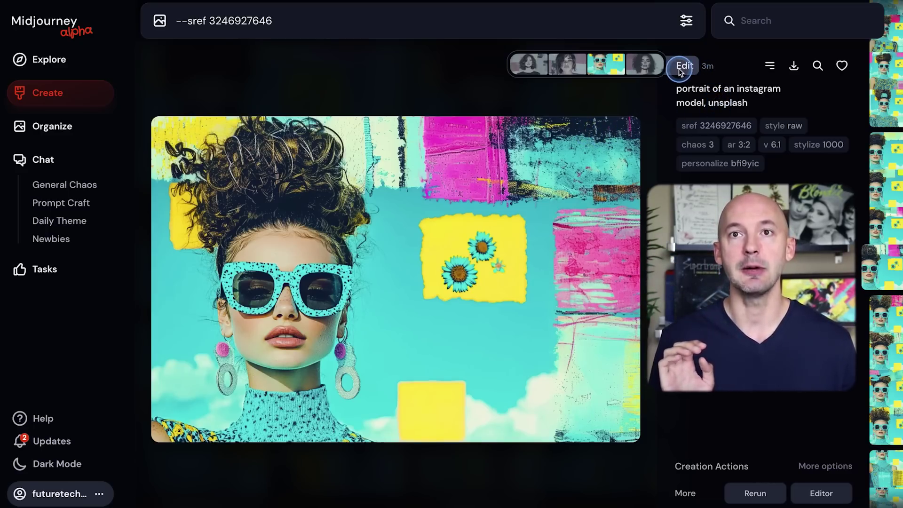
pyautogui.click(606, 64)
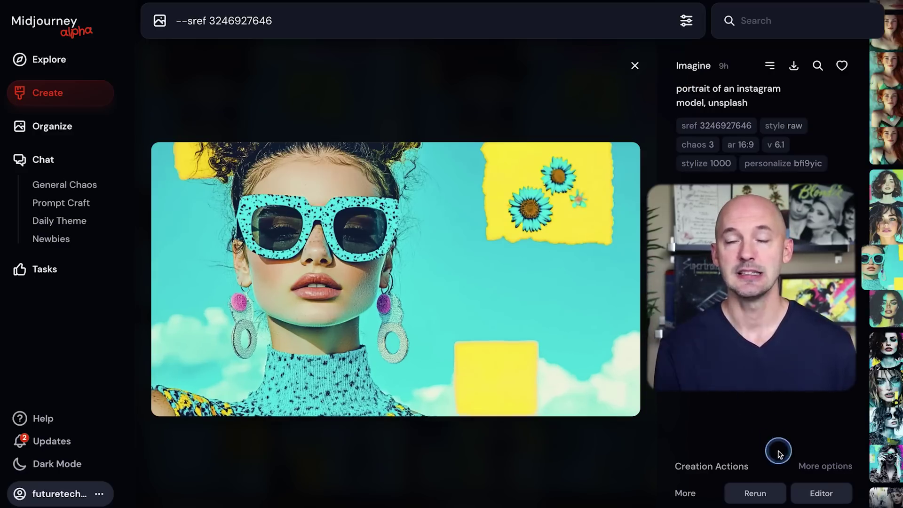
pyautogui.click(805, 485)
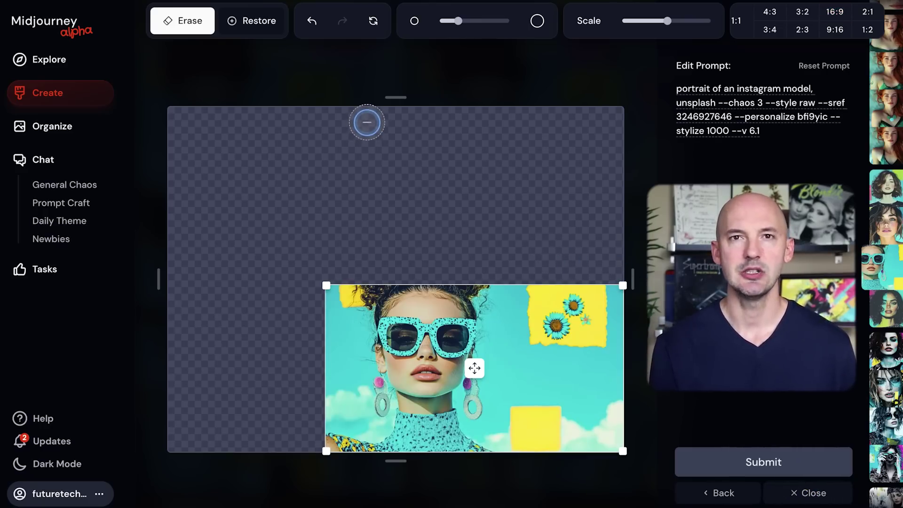
pyautogui.click(375, 22)
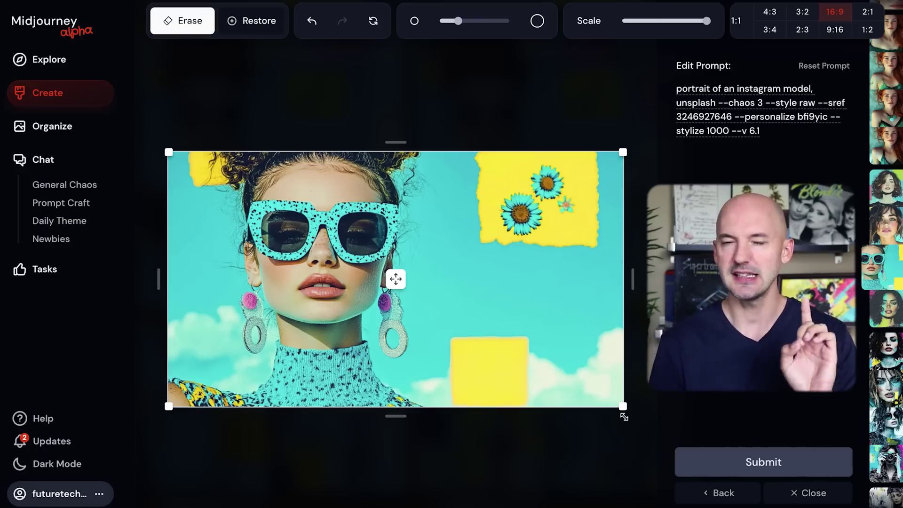
# Crop the frame in closer around the face and generate the close-up version
pyautogui.click(634, 276)
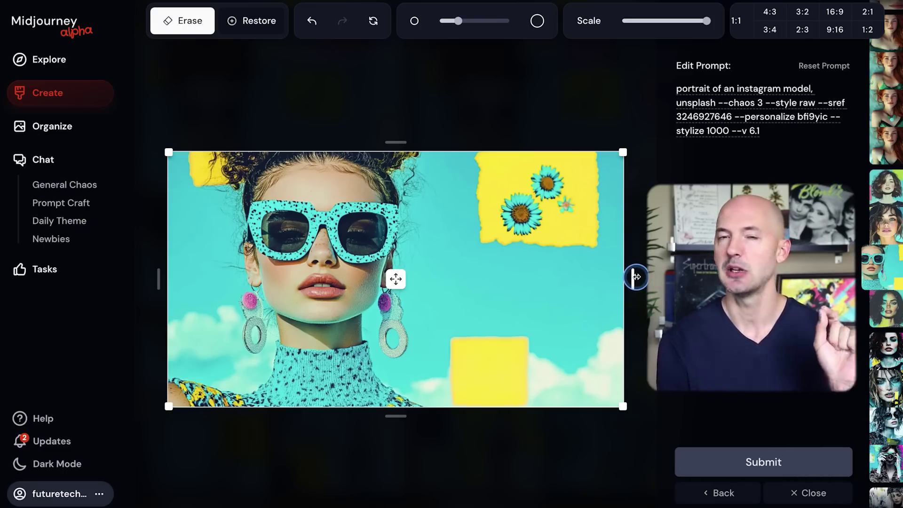
pyautogui.moveTo(636, 276)
pyautogui.mouseDown()
pyautogui.moveTo(615, 279)
pyautogui.moveTo(633, 279)
pyautogui.mouseUp()
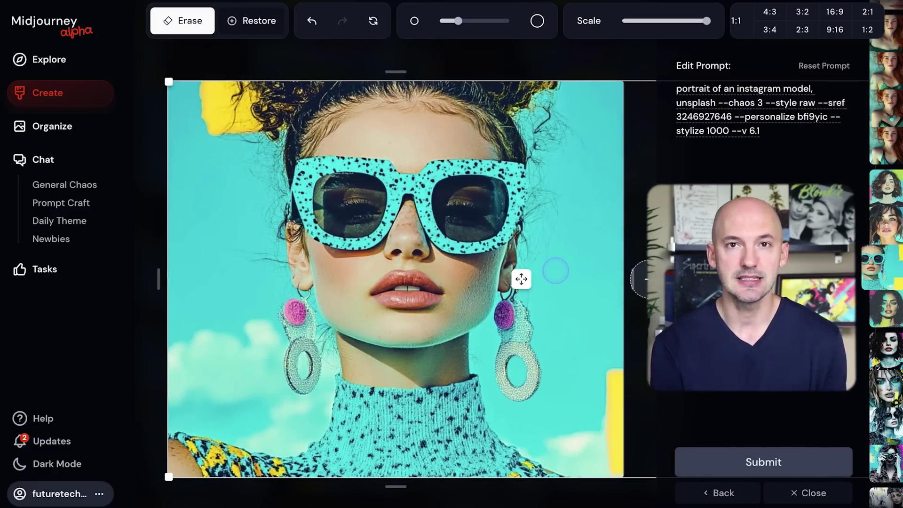
pyautogui.click(708, 458)
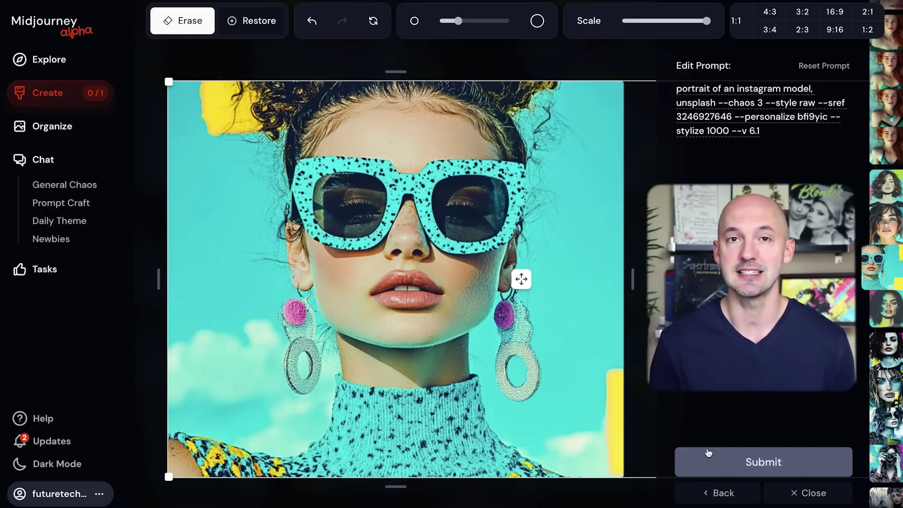
# Crop the frame shorter from the bottom and try generating it, hitting the full-cropping error
pyautogui.click(708, 452)
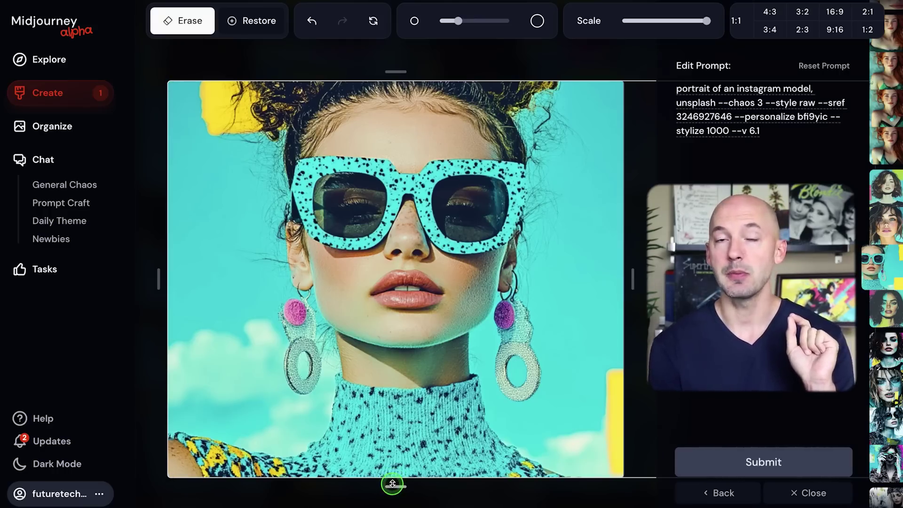
pyautogui.moveTo(393, 485); pyautogui.dragTo(414, 440)
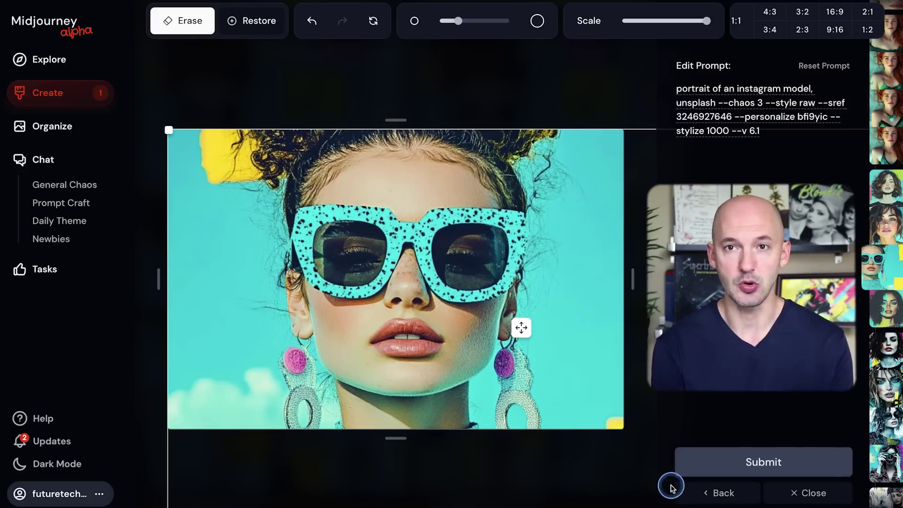
pyautogui.click(744, 469)
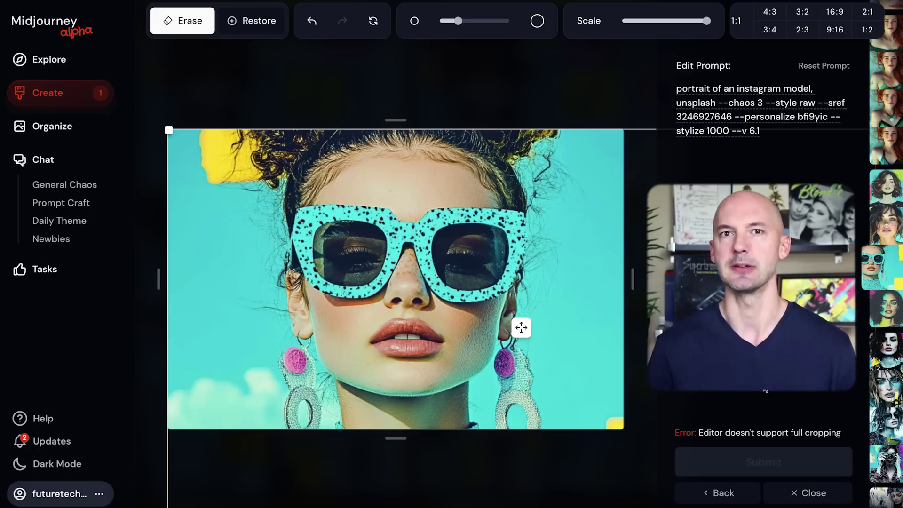
# Reset to 16:9, shift the portrait up with space below, generate, then widen the frame rightward
pyautogui.click(372, 23)
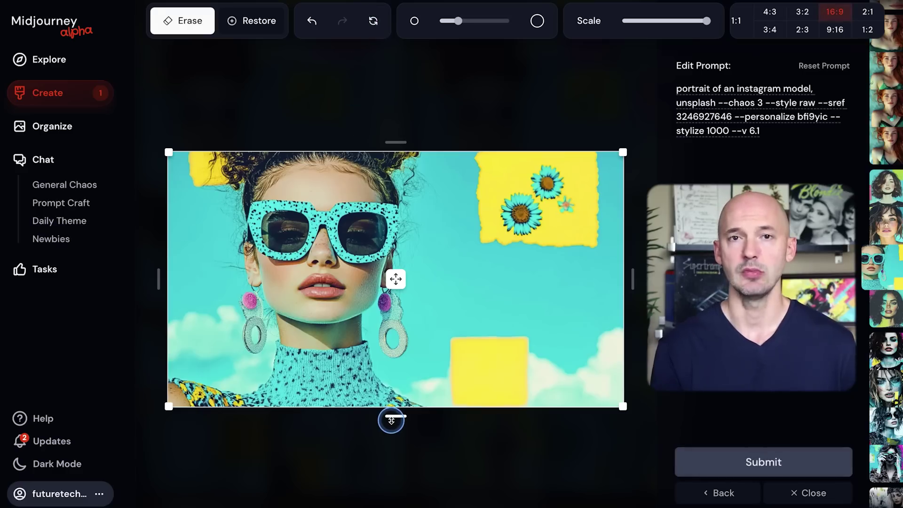
pyautogui.moveTo(392, 420); pyautogui.dragTo(398, 379)
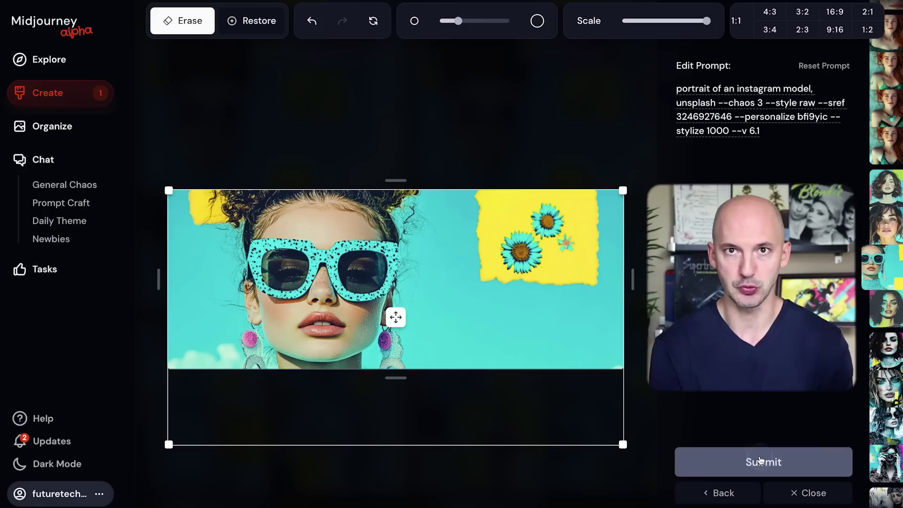
pyautogui.click(761, 460)
pyautogui.click(632, 290)
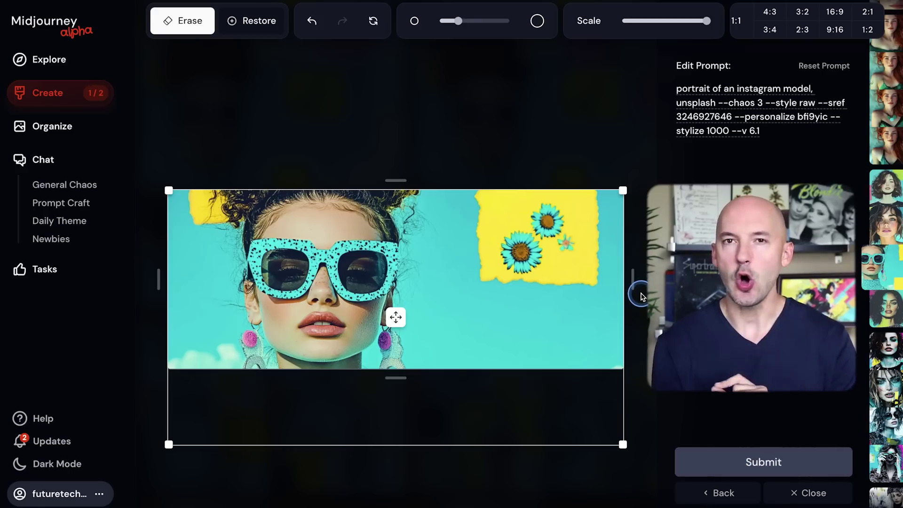
pyautogui.moveTo(632, 289); pyautogui.dragTo(840, 282)
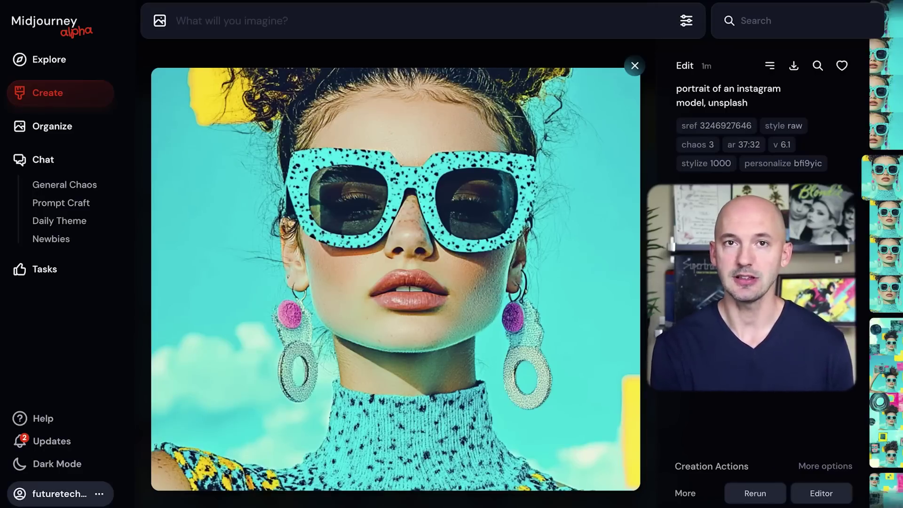
# Go from the newer wide result back to the original 16:9 sunglasses collage via its lineage
pyautogui.press('Up')
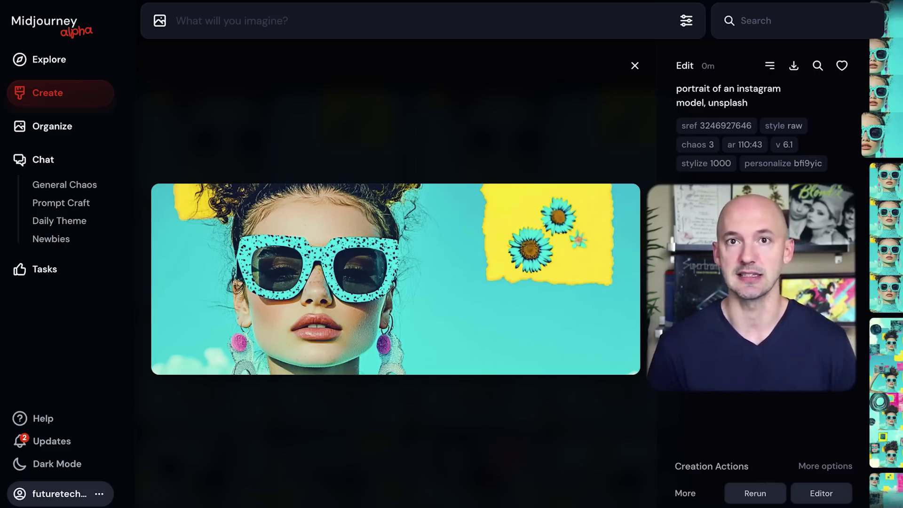
pyautogui.click(676, 112)
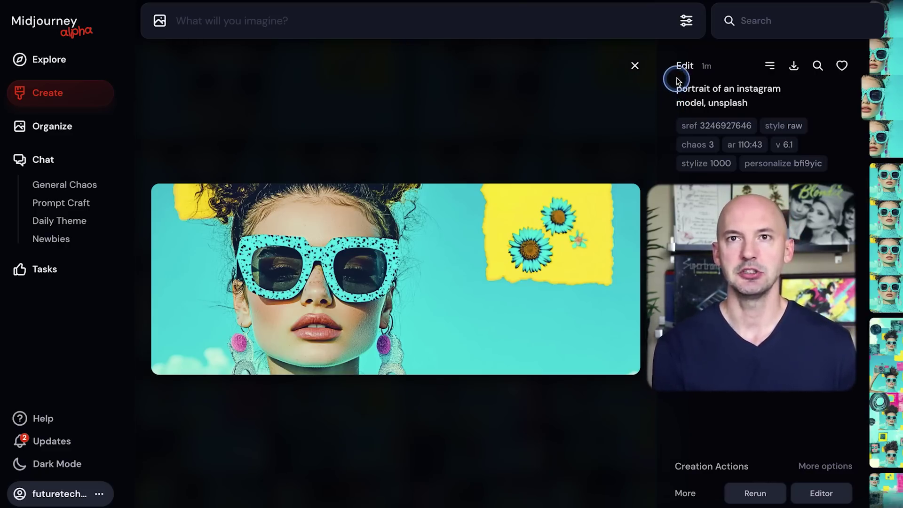
pyautogui.moveTo(687, 67)
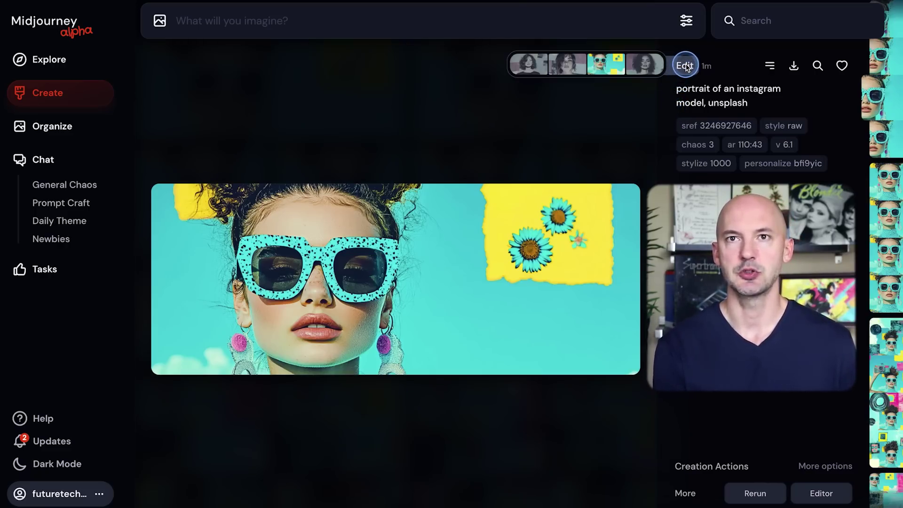
pyautogui.click(601, 67)
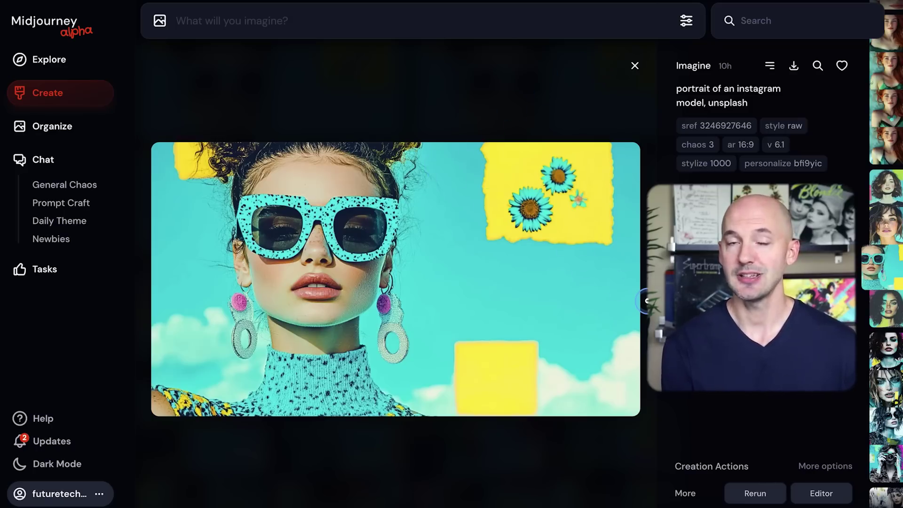
# Load the original collage into the Editor, erase a patch over the right lens and cheek, then undo it
pyautogui.click(822, 494)
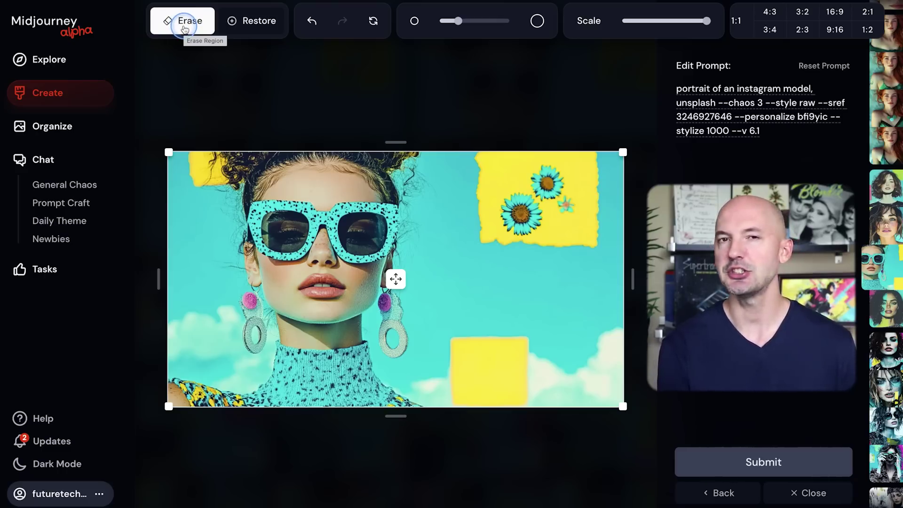
pyautogui.moveTo(461, 34)
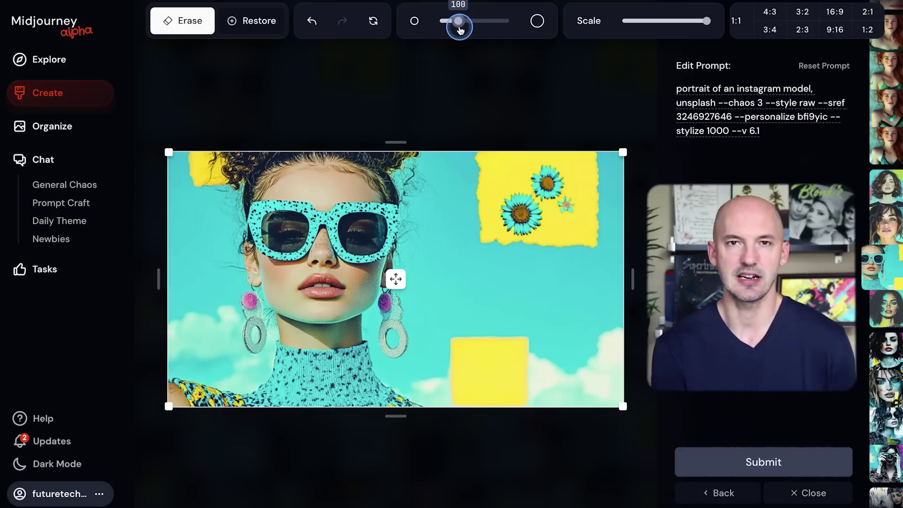
pyautogui.moveTo(357, 219)
pyautogui.mouseDown()
pyautogui.moveTo(340, 254)
pyautogui.moveTo(377, 280)
pyautogui.moveTo(403, 229)
pyautogui.moveTo(380, 219)
pyautogui.moveTo(364, 252)
pyautogui.mouseUp()
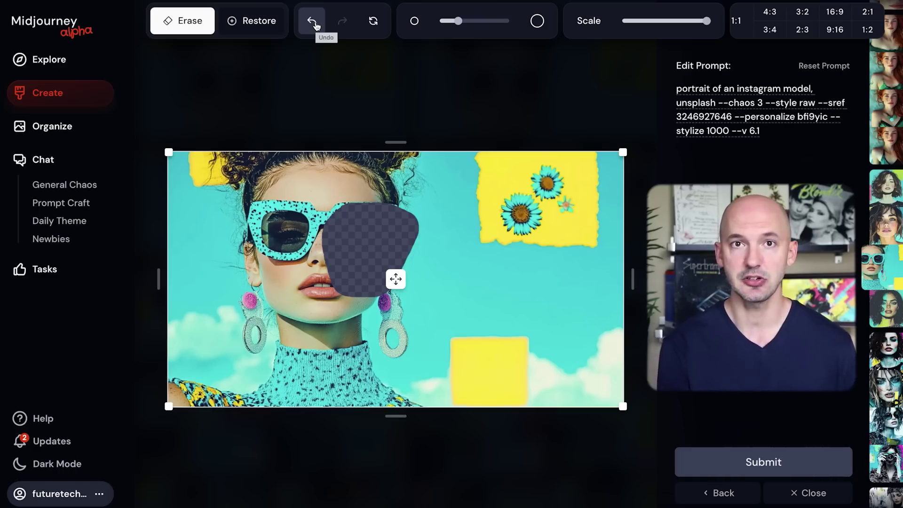
pyautogui.click(312, 22)
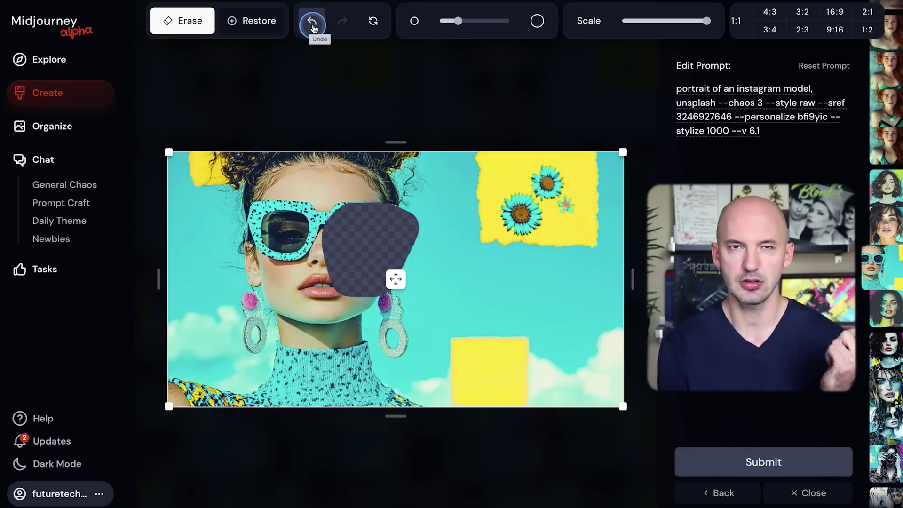
# Undo the patch, enlarge the erase brush, and erase a band across the whole sunglasses
pyautogui.click(312, 24)
pyautogui.moveTo(458, 21); pyautogui.dragTo(519, 32)
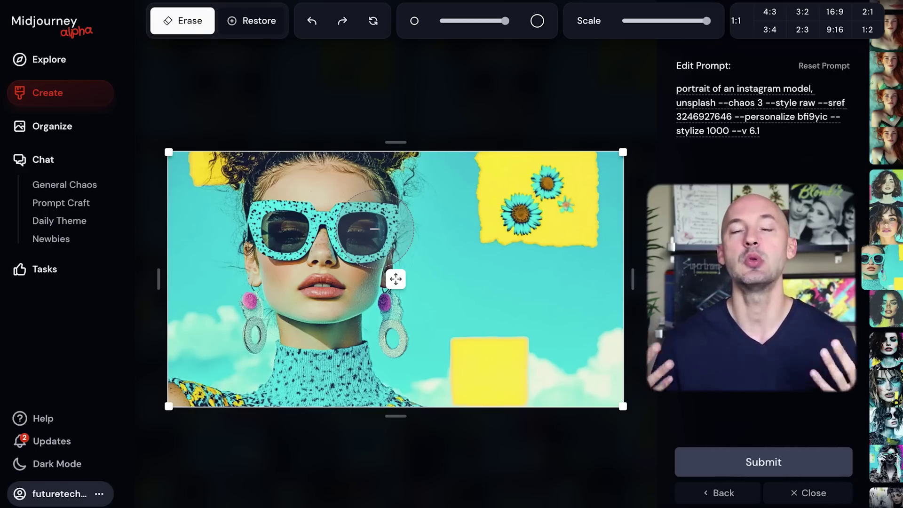
pyautogui.moveTo(375, 229); pyautogui.dragTo(262, 225)
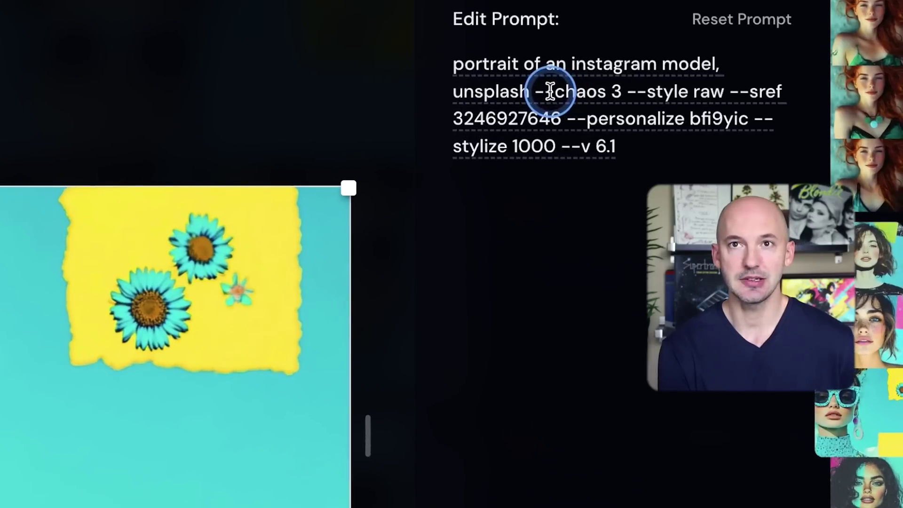
# Add 'wearing purple glasses' after 'model' in the prompt and generate the inpaint
pyautogui.click(720, 62)
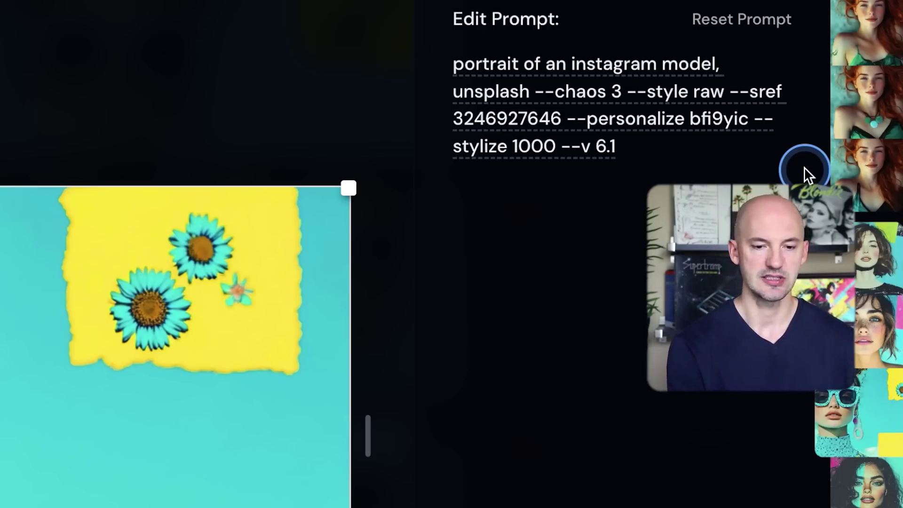
pyautogui.write('wearing purple glasses')
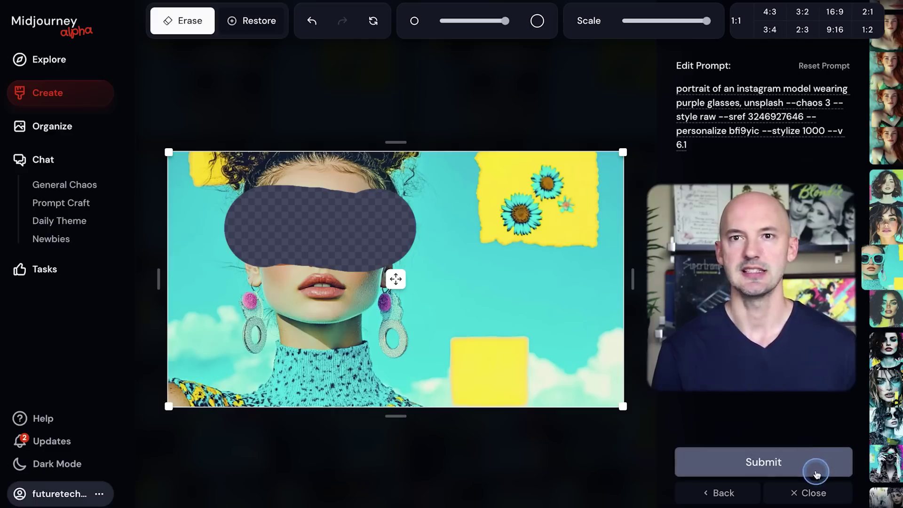
pyautogui.click(816, 470)
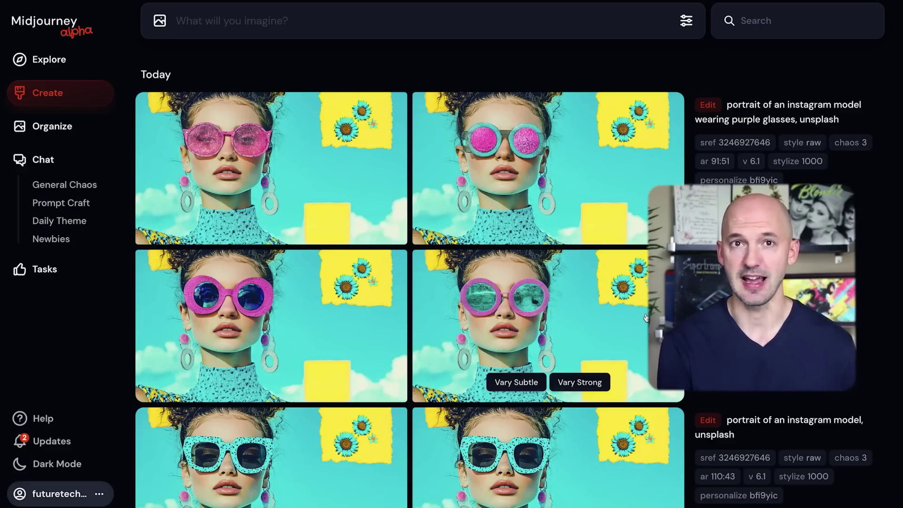
# Open one of the new pink-glasses results and browse its neighbouring variants
pyautogui.click(646, 318)
pyautogui.press('Up')
pyautogui.press('Up')
pyautogui.press('Up')
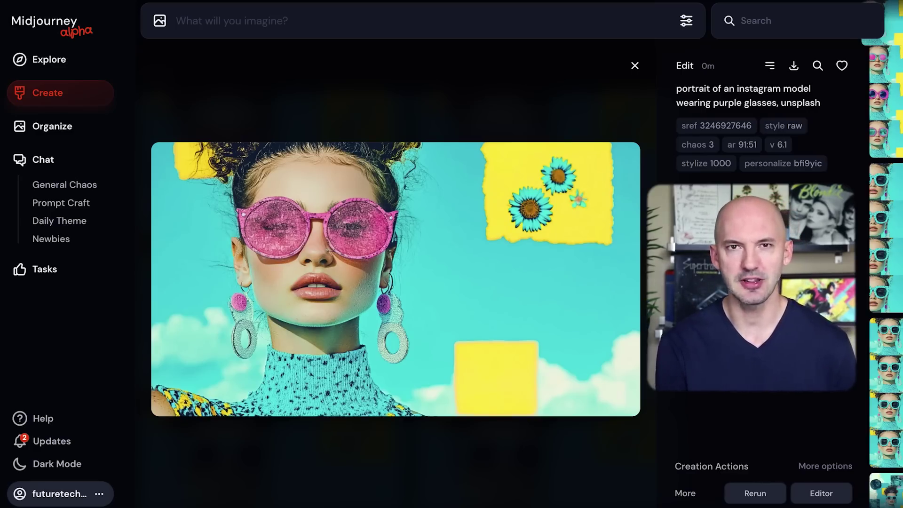
pyautogui.press('Up')
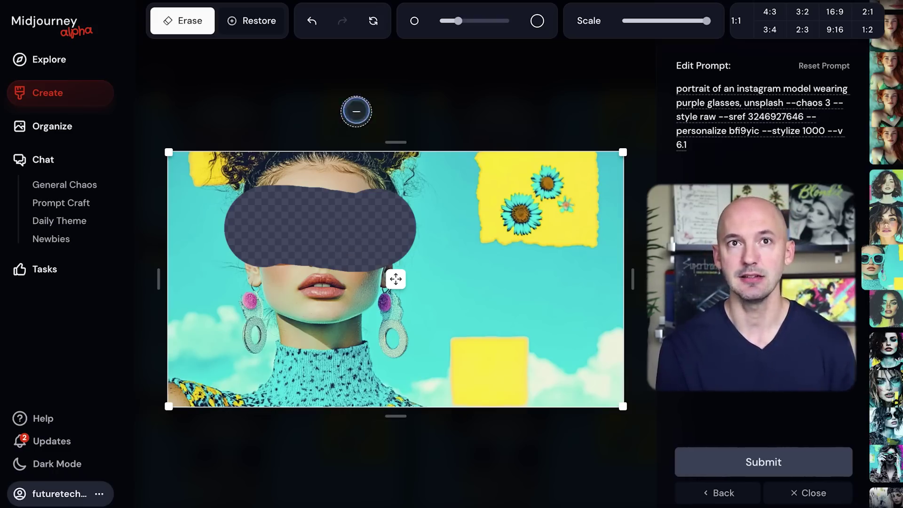
# Restore the right lens so only the left lens stays erased, and submit the inpaint
pyautogui.click(241, 26)
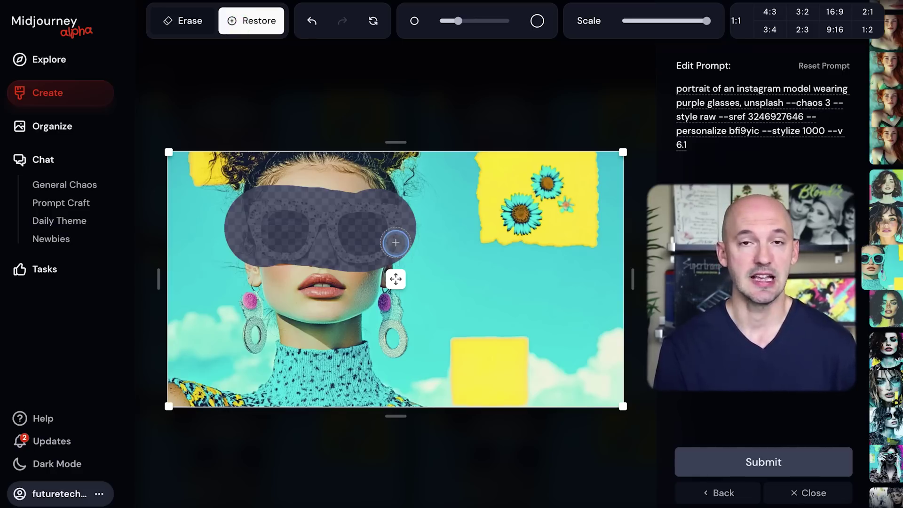
pyautogui.moveTo(396, 243)
pyautogui.mouseDown()
pyautogui.moveTo(383, 191)
pyautogui.moveTo(403, 219)
pyautogui.moveTo(397, 240)
pyautogui.moveTo(350, 268)
pyautogui.moveTo(383, 226)
pyautogui.moveTo(374, 198)
pyautogui.moveTo(355, 194)
pyautogui.moveTo(330, 267)
pyautogui.moveTo(336, 194)
pyautogui.mouseUp()
pyautogui.click(742, 119)
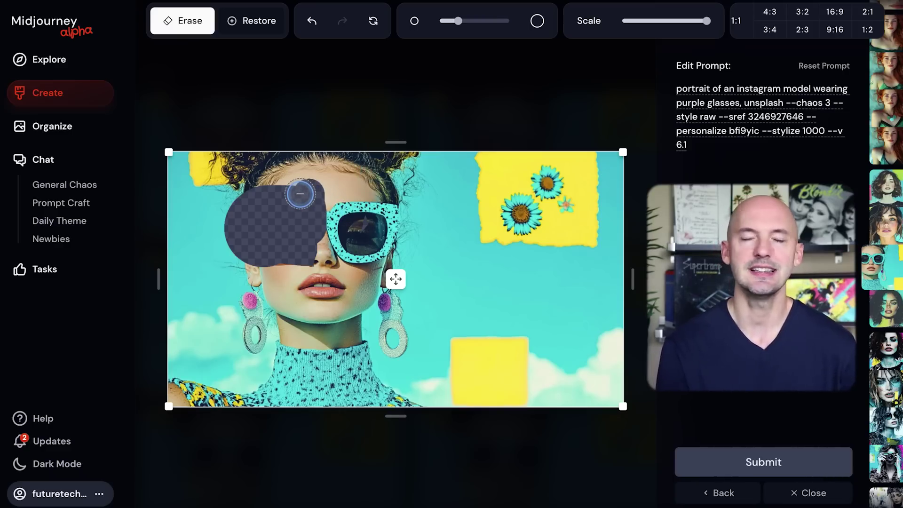
pyautogui.click(764, 462)
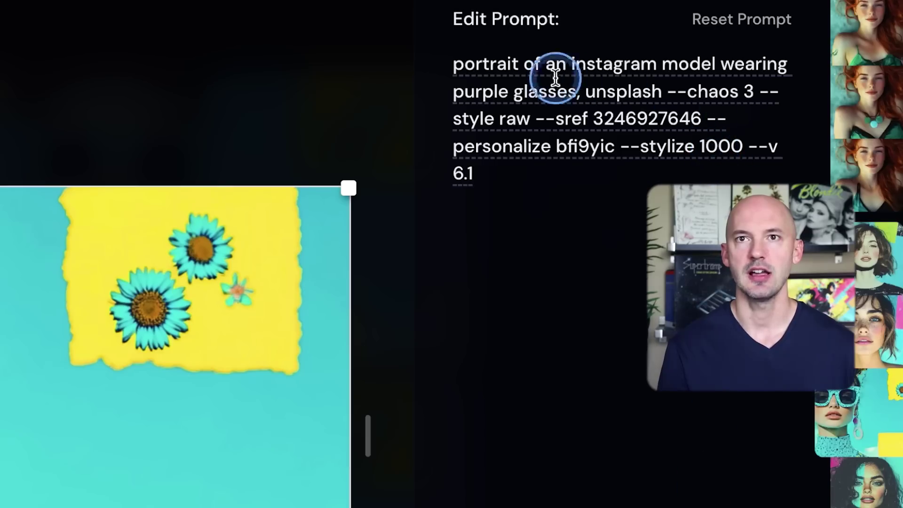
# Change the prompt to 'half purple and half blue glasses', submit it, and open a result
pyautogui.click(504, 84)
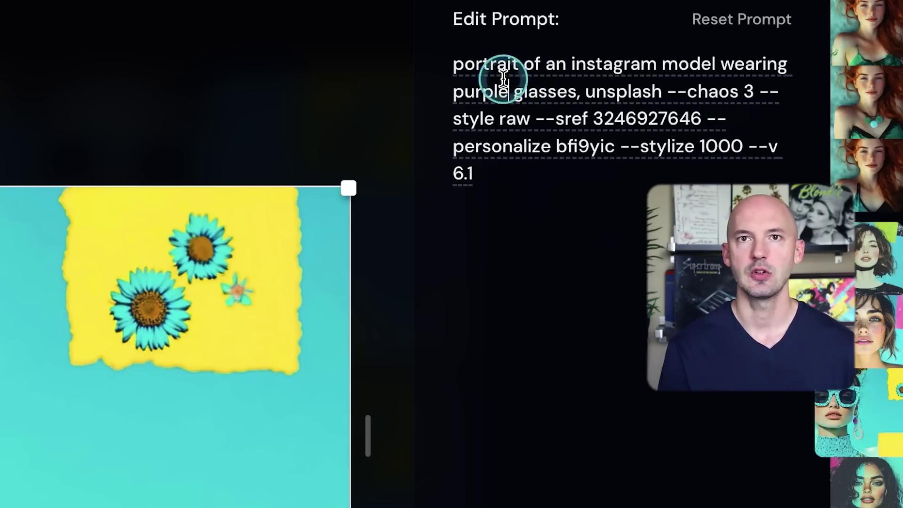
pyautogui.write('and blu')
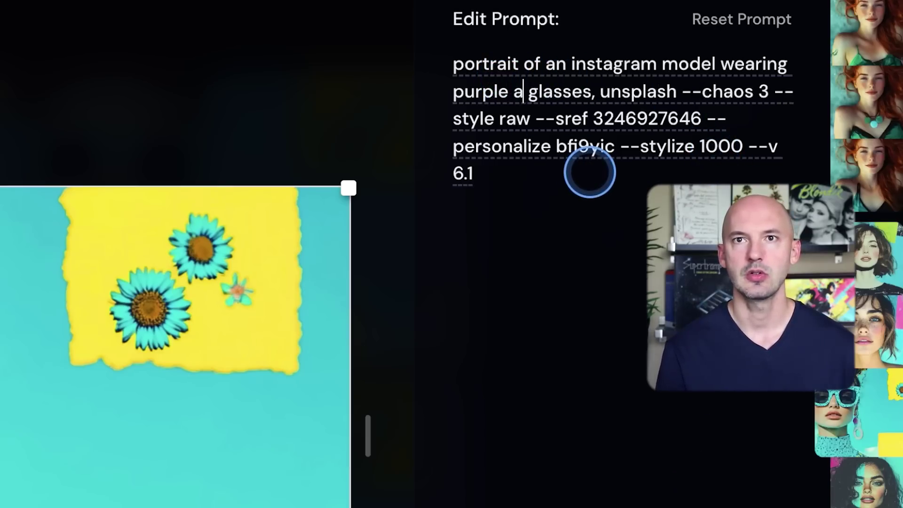
pyautogui.press('BackSpace')
pyautogui.write('ue')
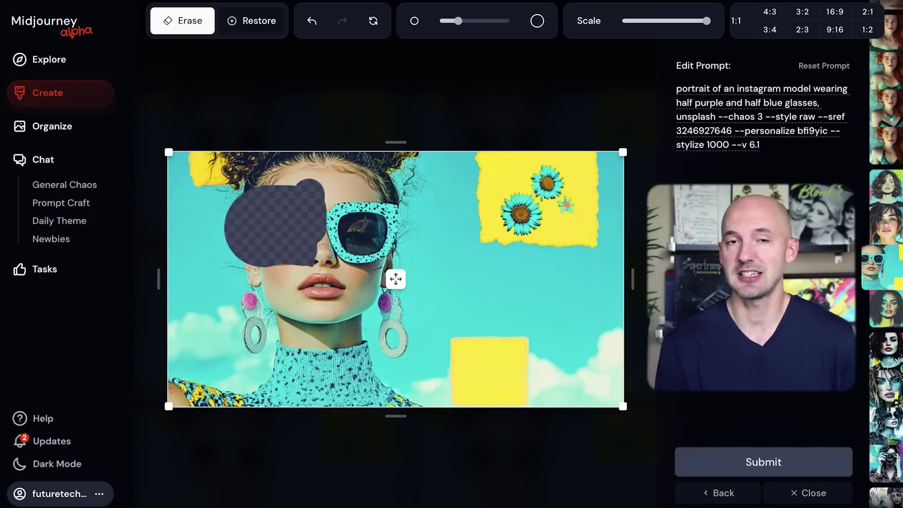
pyautogui.click(753, 462)
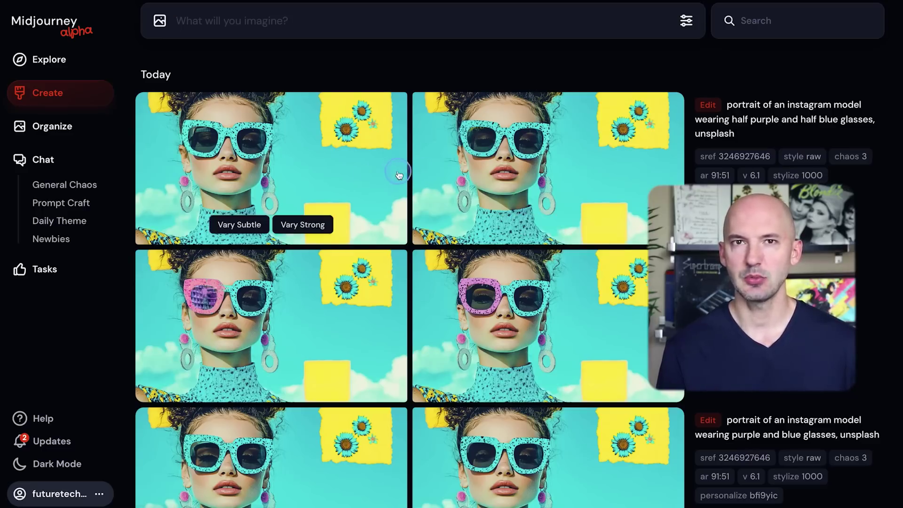
pyautogui.click(518, 289)
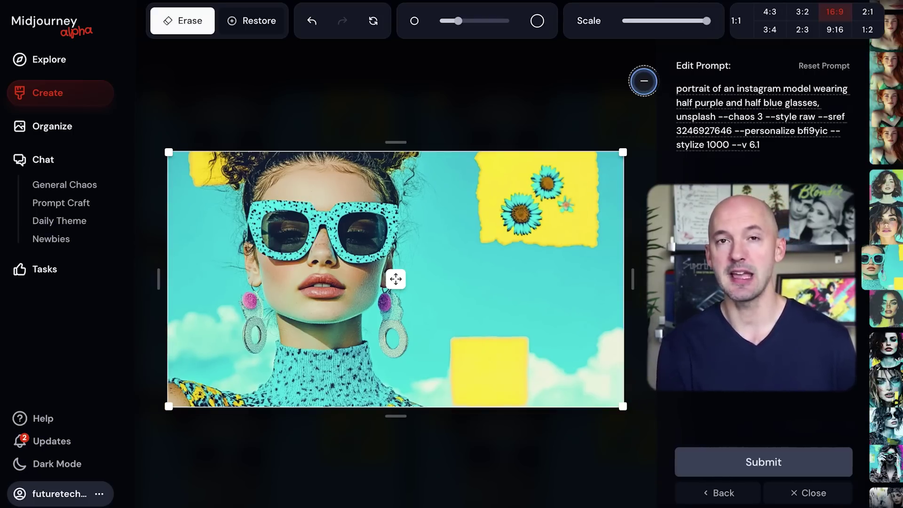
# Shrink the portrait to 36% scale, reposition it, and set the frame to 2:3
pyautogui.moveTo(687, 21)
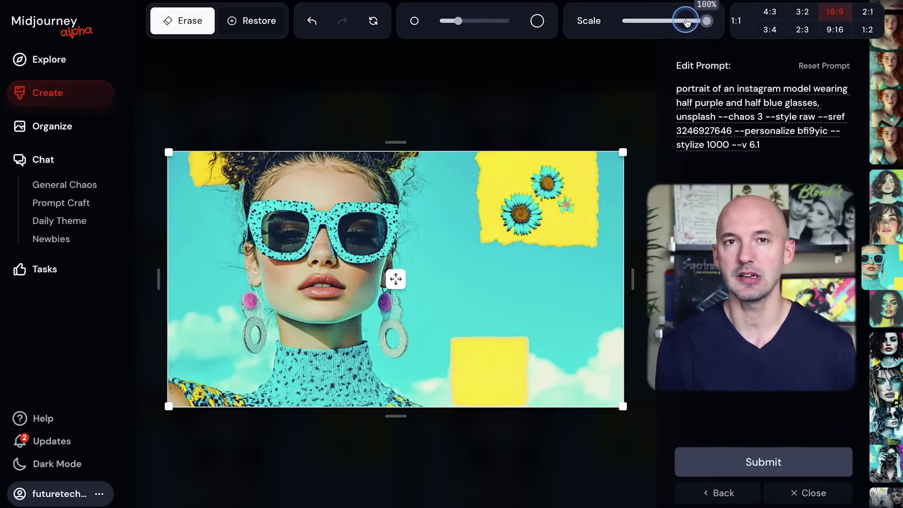
pyautogui.moveTo(687, 21); pyautogui.dragTo(648, 20)
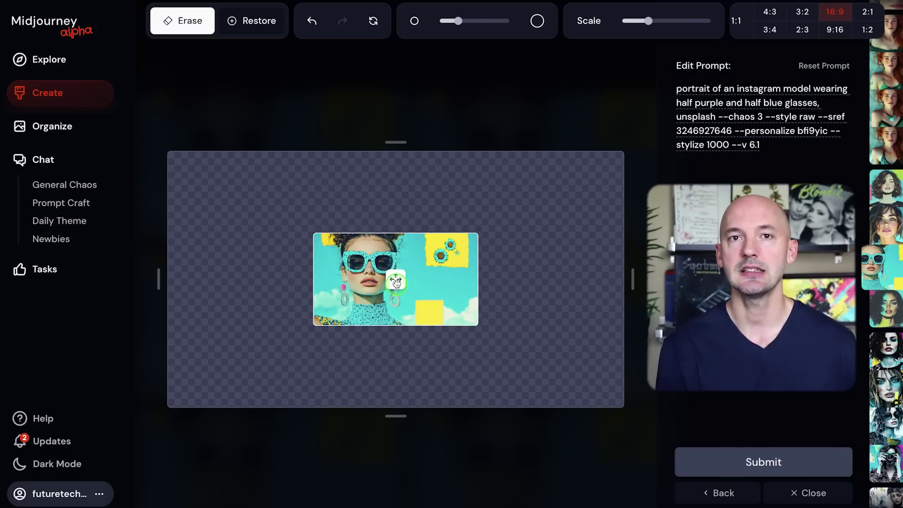
pyautogui.moveTo(396, 281)
pyautogui.mouseDown()
pyautogui.moveTo(373, 276)
pyautogui.moveTo(392, 261)
pyautogui.moveTo(402, 280)
pyautogui.mouseUp()
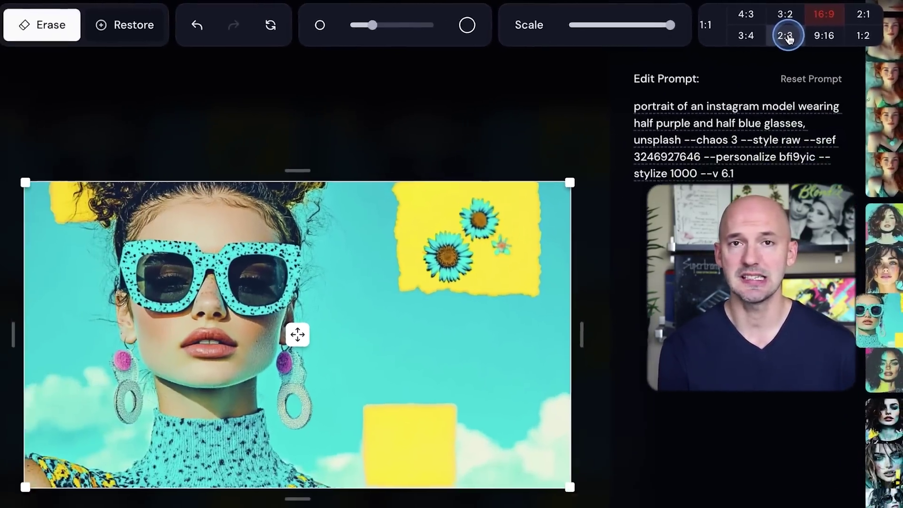
pyautogui.click(788, 38)
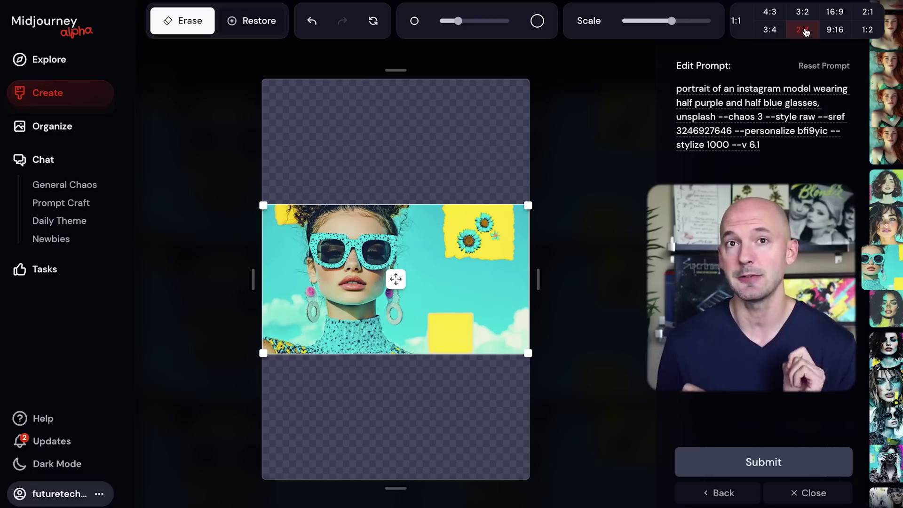
# Submit the extension, move the image higher, restore the prompt 'portrait of an instagram model, unsplash', and browse variations
pyautogui.click(728, 449)
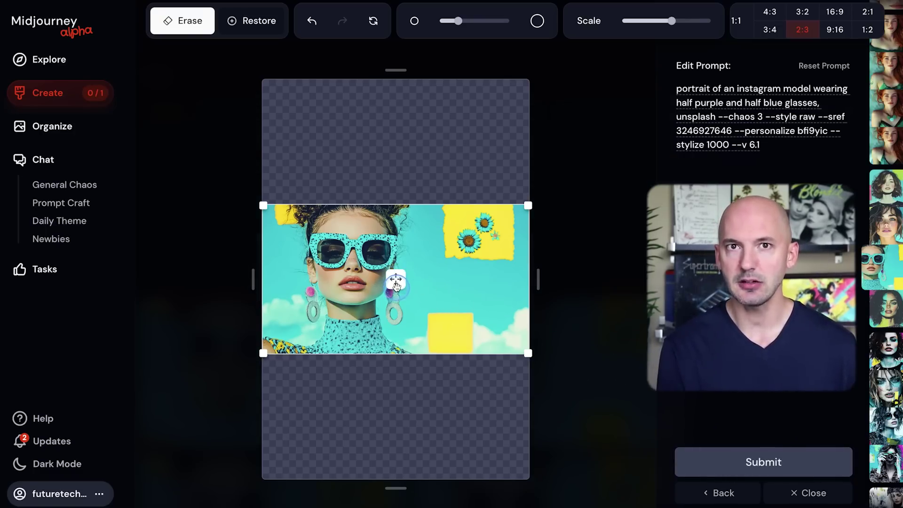
pyautogui.moveTo(396, 281); pyautogui.dragTo(396, 203)
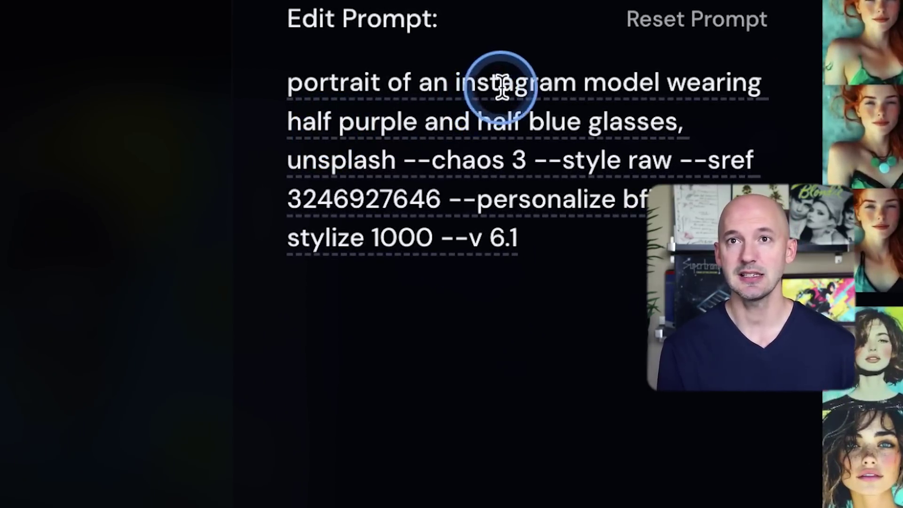
pyautogui.click(705, 29)
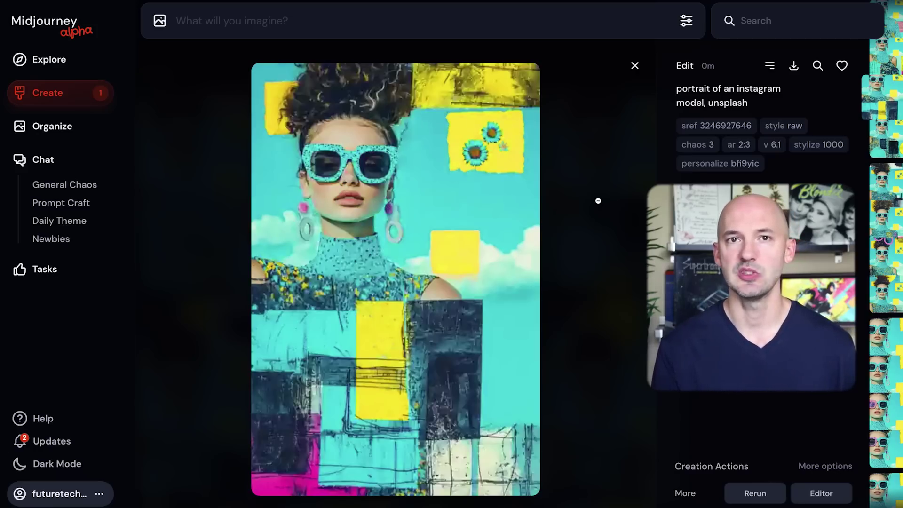
pyautogui.press('Up')
pyautogui.press('Up')
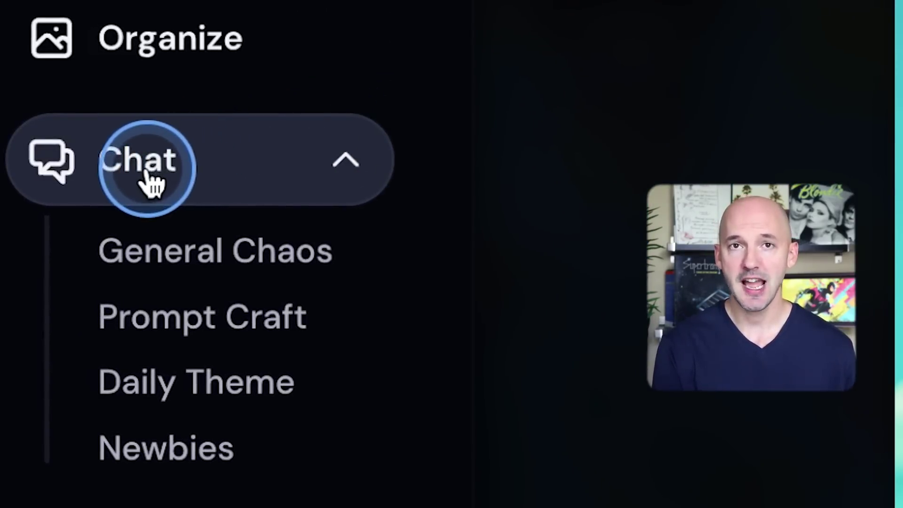
# Enter the Superusers room from the Chat rooms list
pyautogui.click(149, 179)
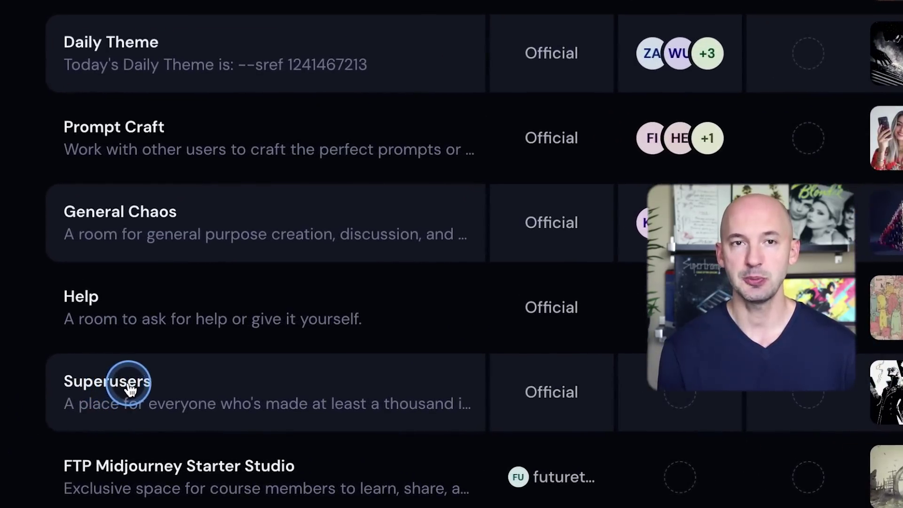
pyautogui.click(129, 390)
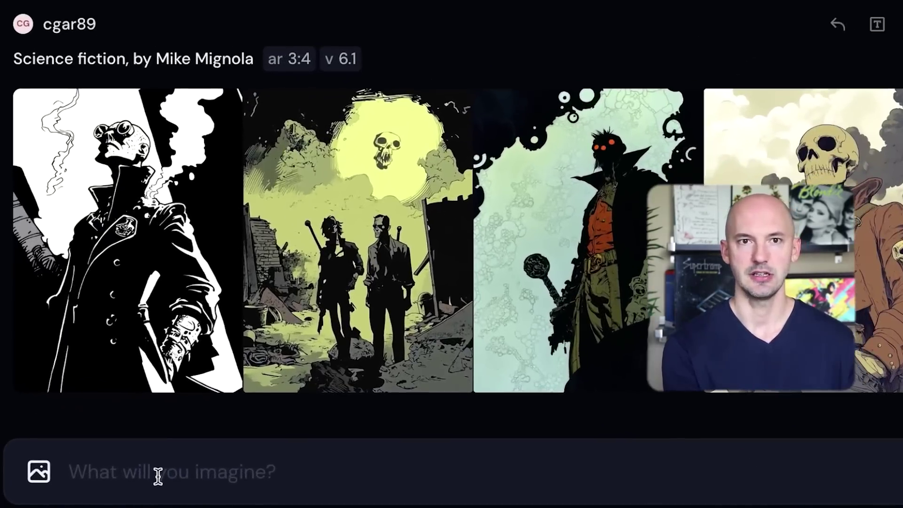
# Submit the prompt 'a cute neon smiley face saying "HEY EVERYONE"' in the imagine bar
pyautogui.write('aying ')
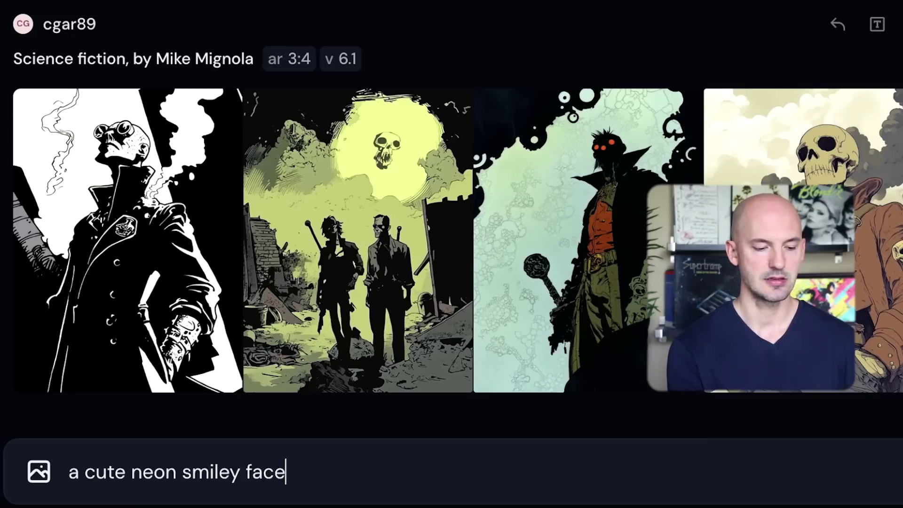
pyautogui.write('"HEY EVERYONE')
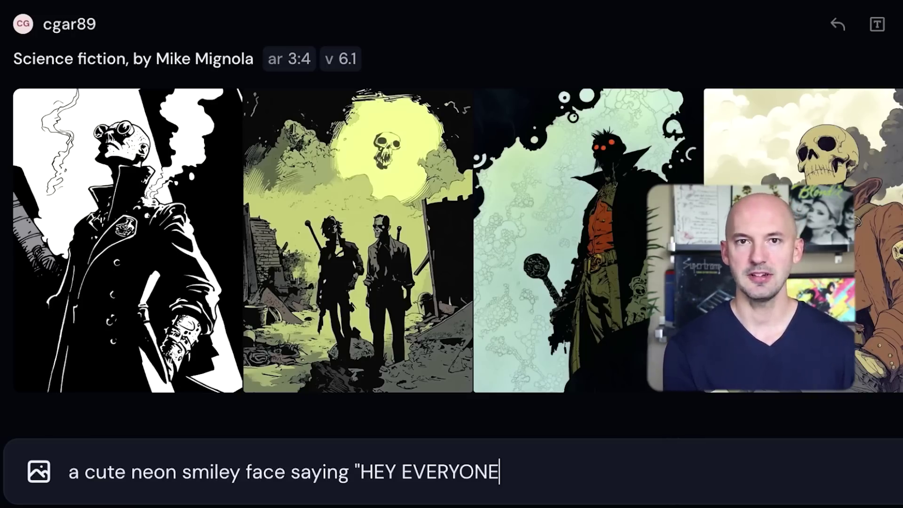
pyautogui.write('"')
pyautogui.press('Return')
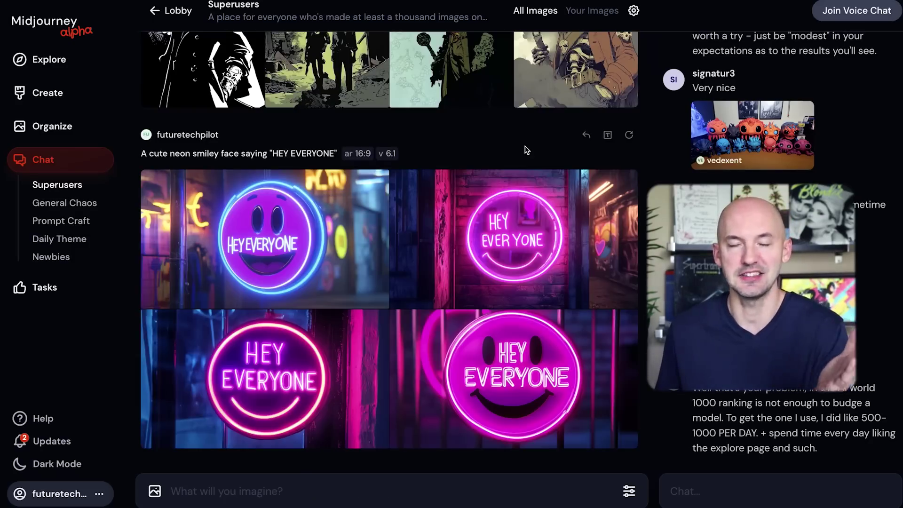
pyautogui.click(525, 141)
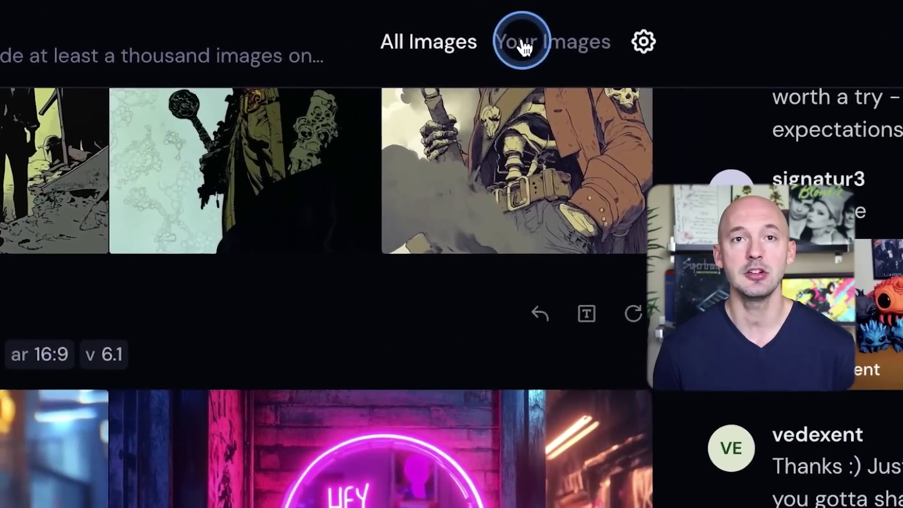
# Filter the room to Your Images and review the 'Show other's creations' timing options
pyautogui.click(523, 47)
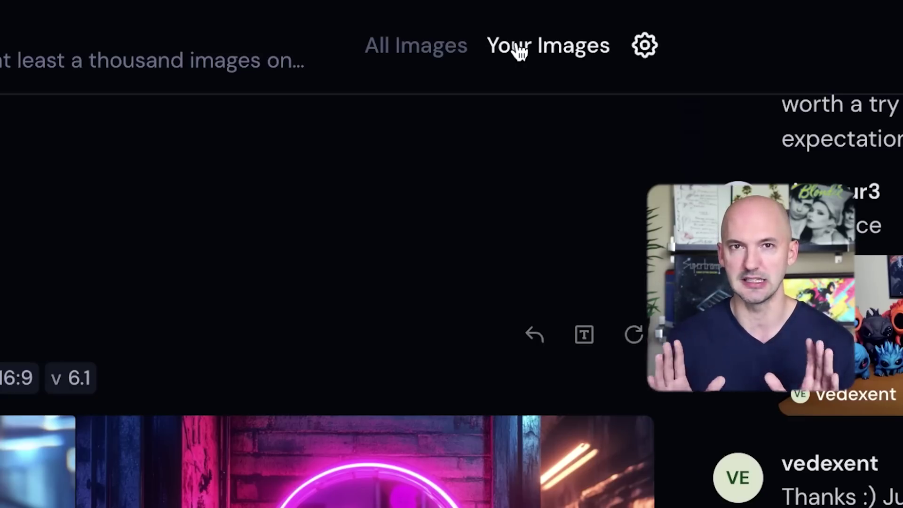
pyautogui.click(648, 55)
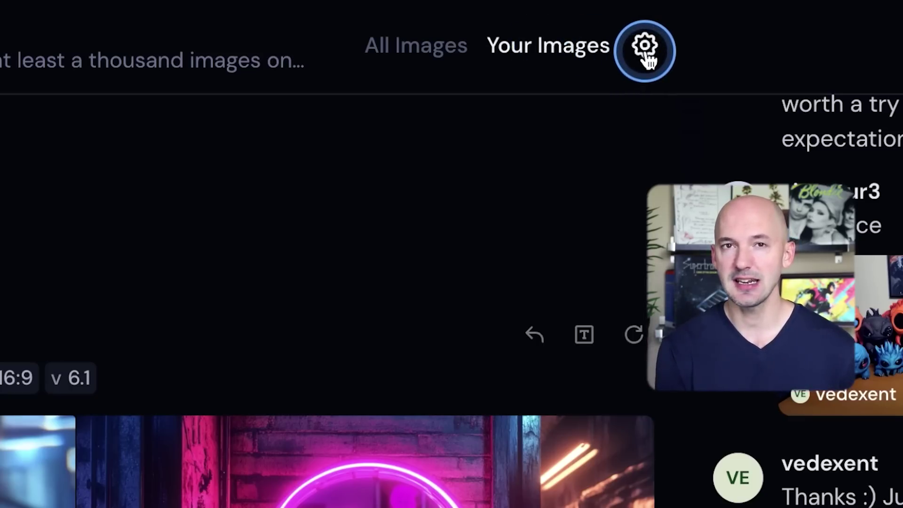
pyautogui.click(539, 123)
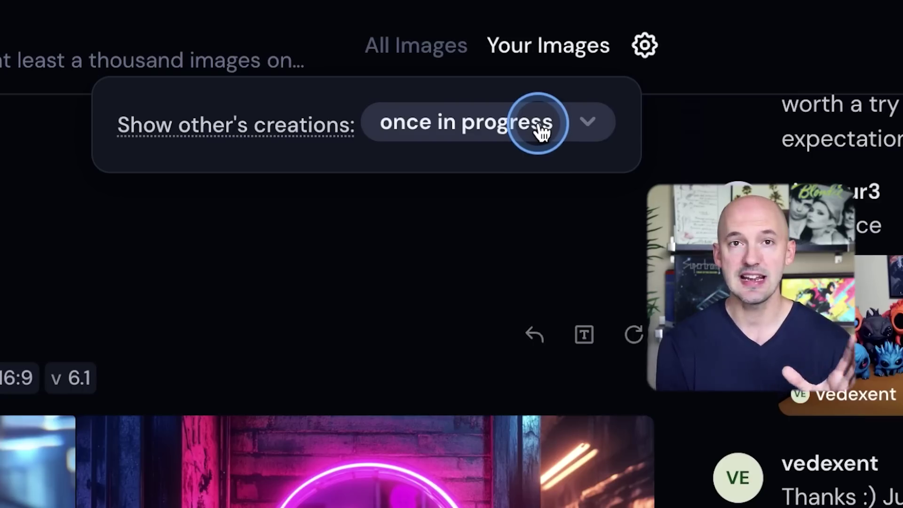
pyautogui.click(541, 133)
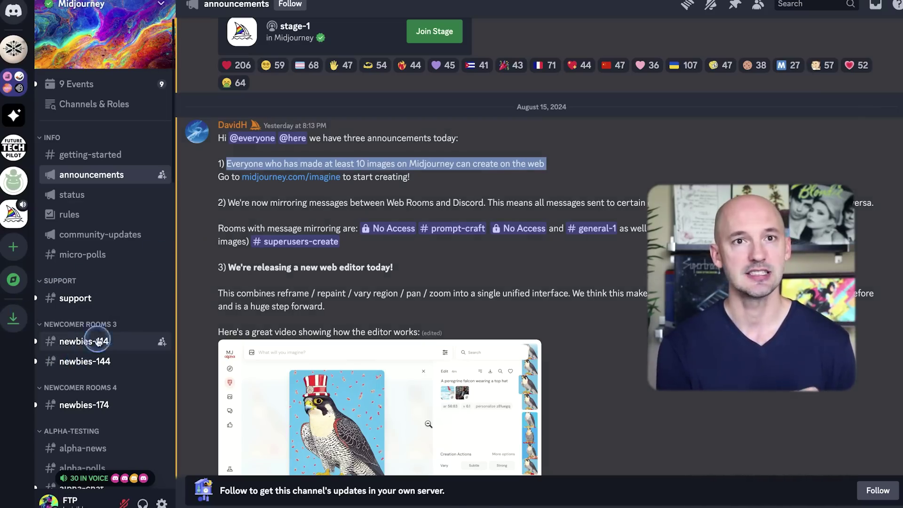
# Run /info in #newbies-144 to show the Pro subscription and 68085 lifetime images
pyautogui.moveTo(102, 345)
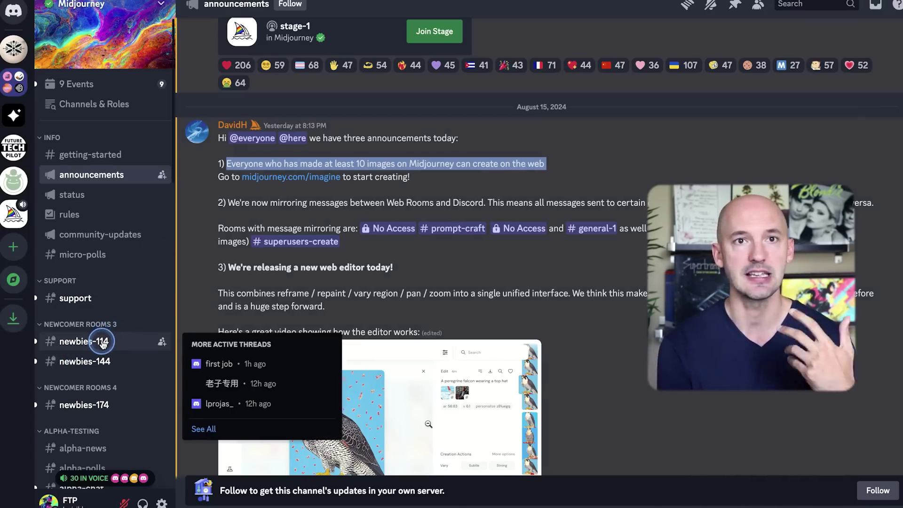
pyautogui.click(101, 361)
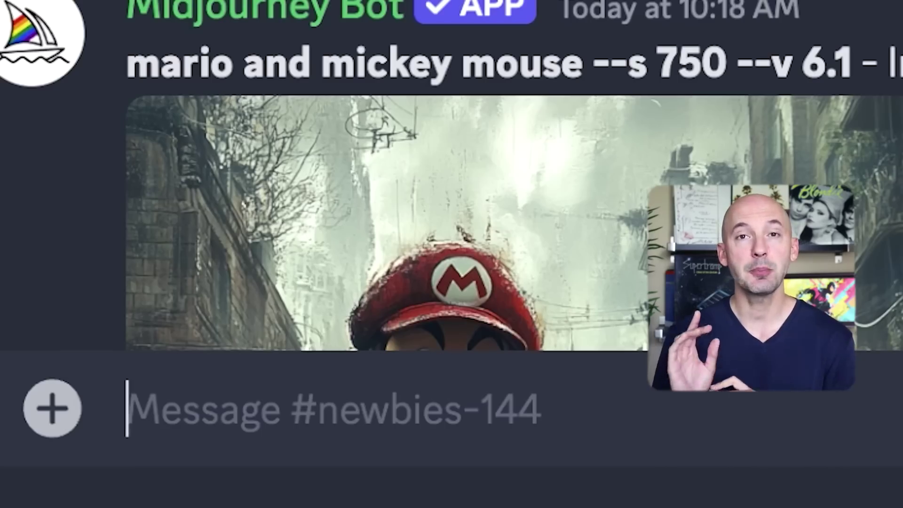
pyautogui.write('/info')
pyautogui.press('Return')
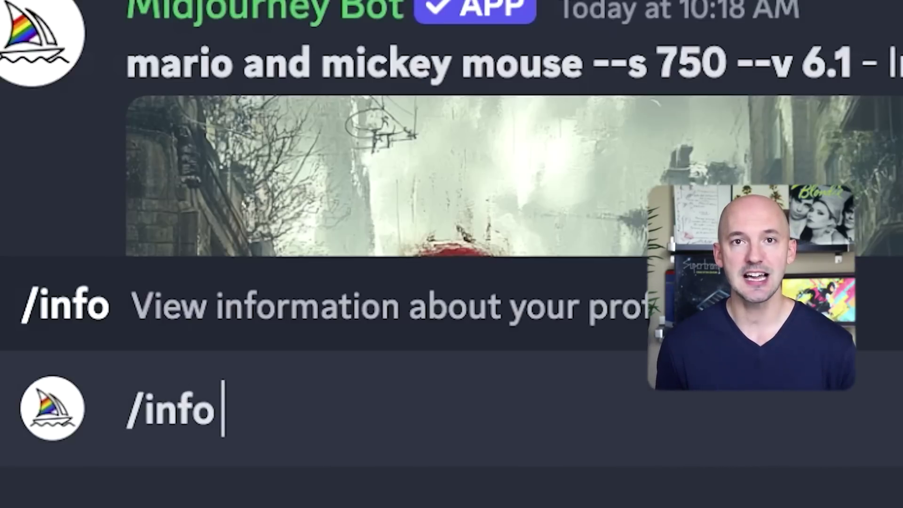
pyautogui.press('Return')
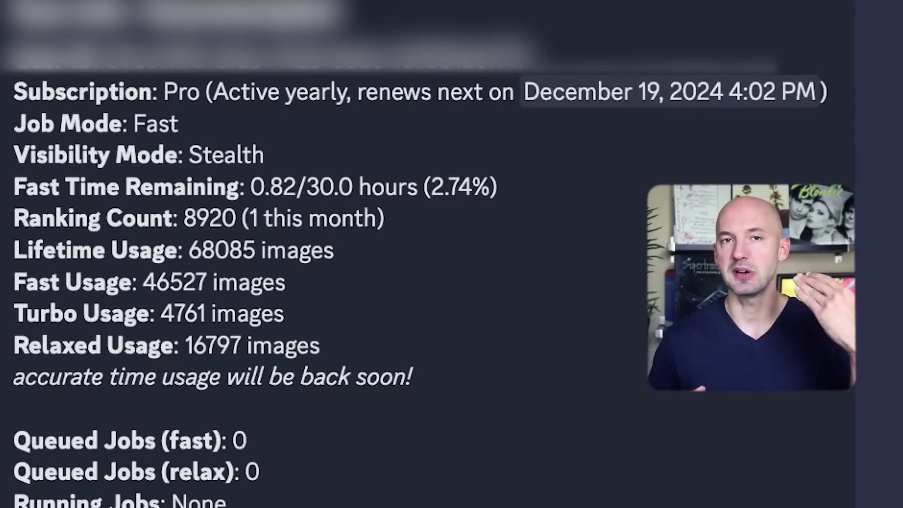